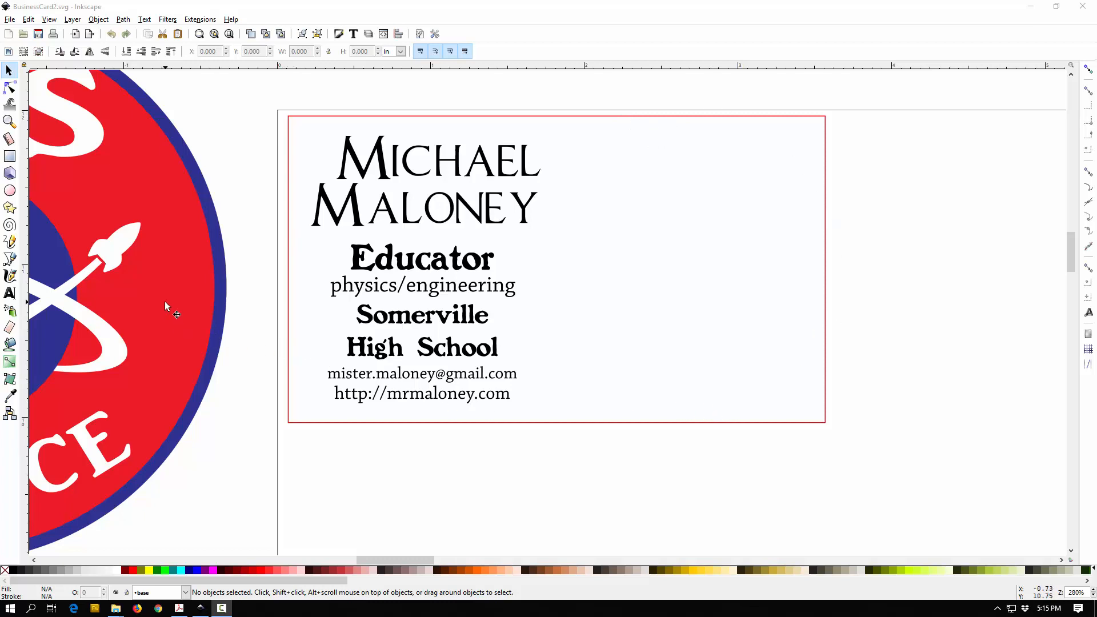
# Step: Set the height of the red business card outline rectangle to 2 in
pyautogui.scroll(2, 183, 369)
pyautogui.scroll(-4, 183, 369)
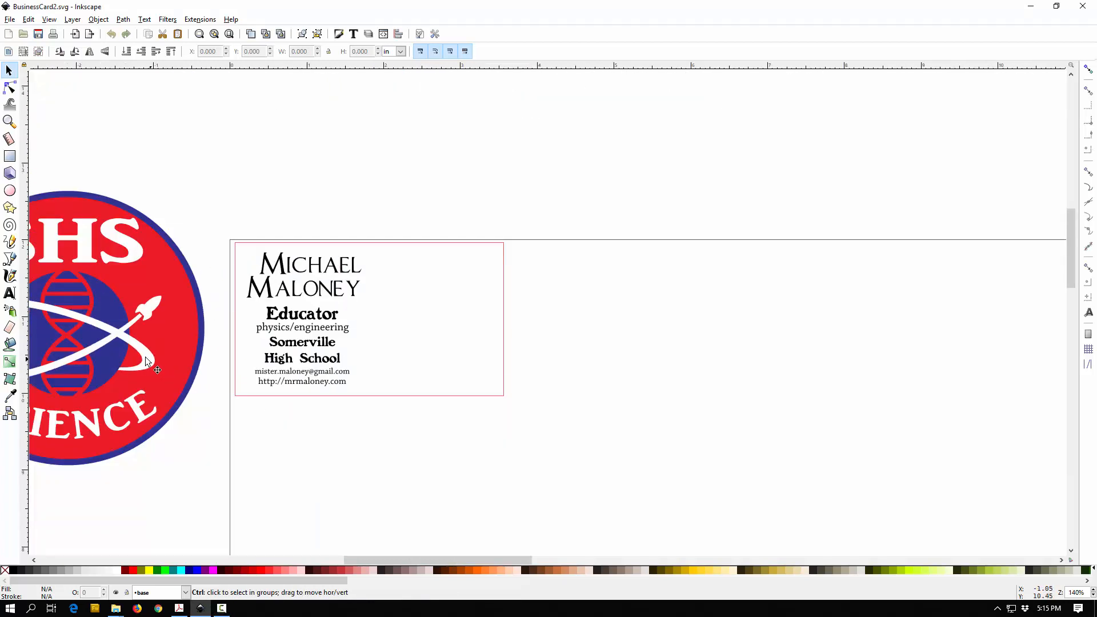
pyautogui.hscroll(-5, 103, 326)
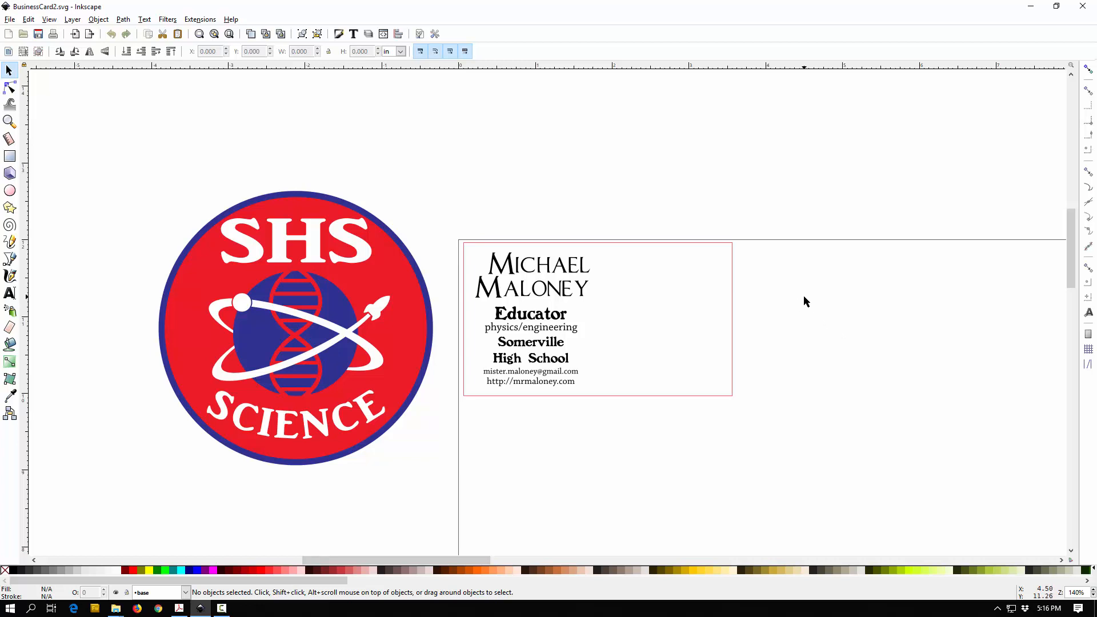
pyautogui.scroll(2, 691, 331)
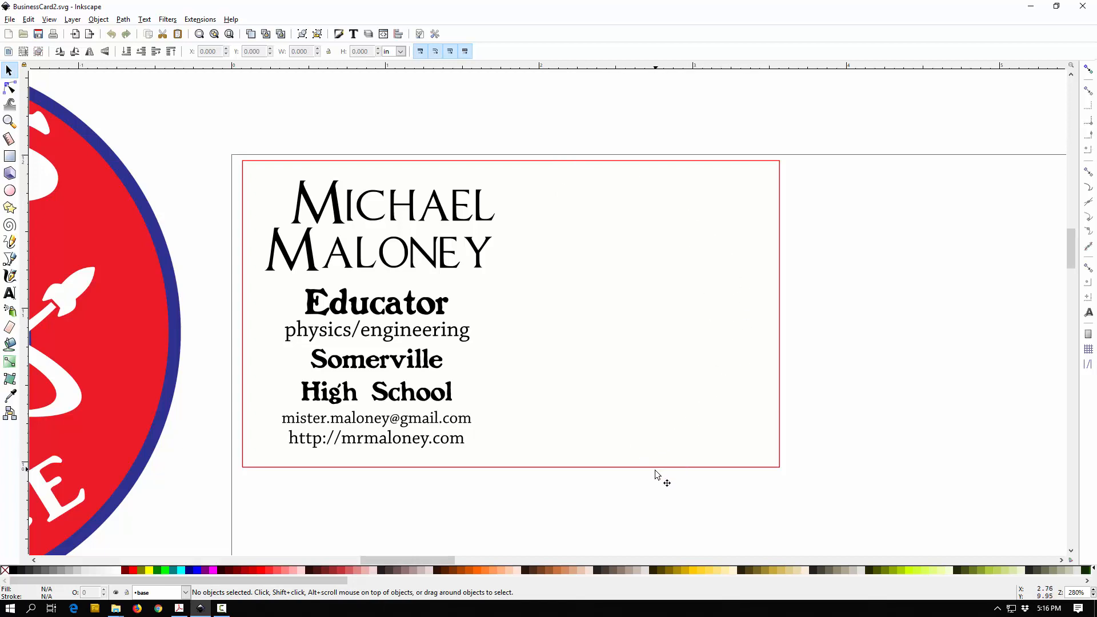
pyautogui.click(667, 166)
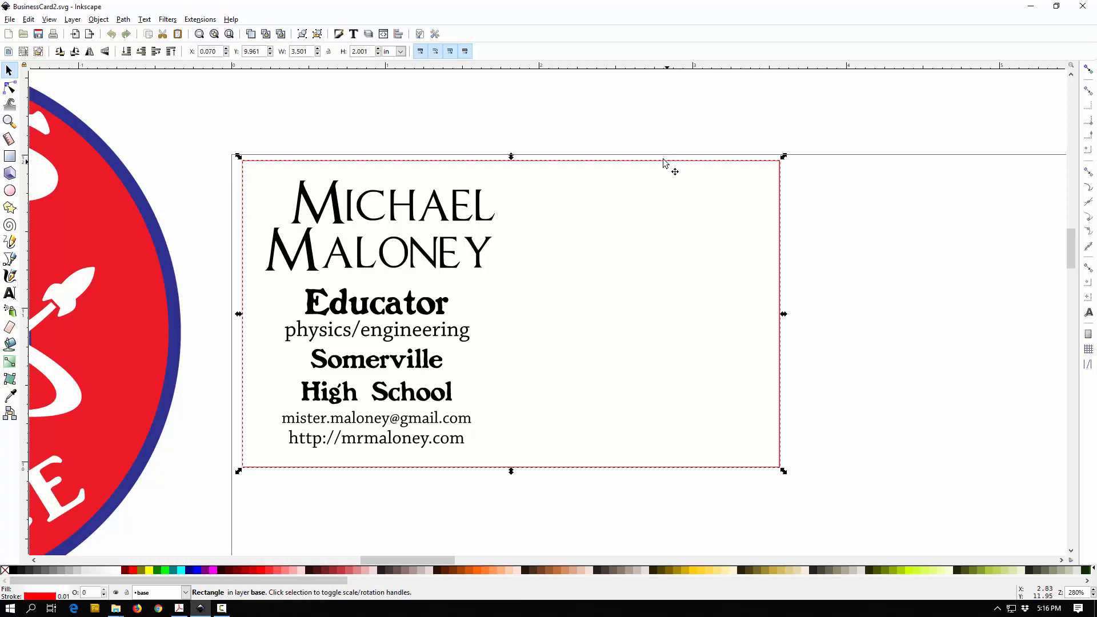
pyautogui.doubleClick(367, 52)
pyautogui.write('2')
pyautogui.press('Return')
pyautogui.click(817, 198)
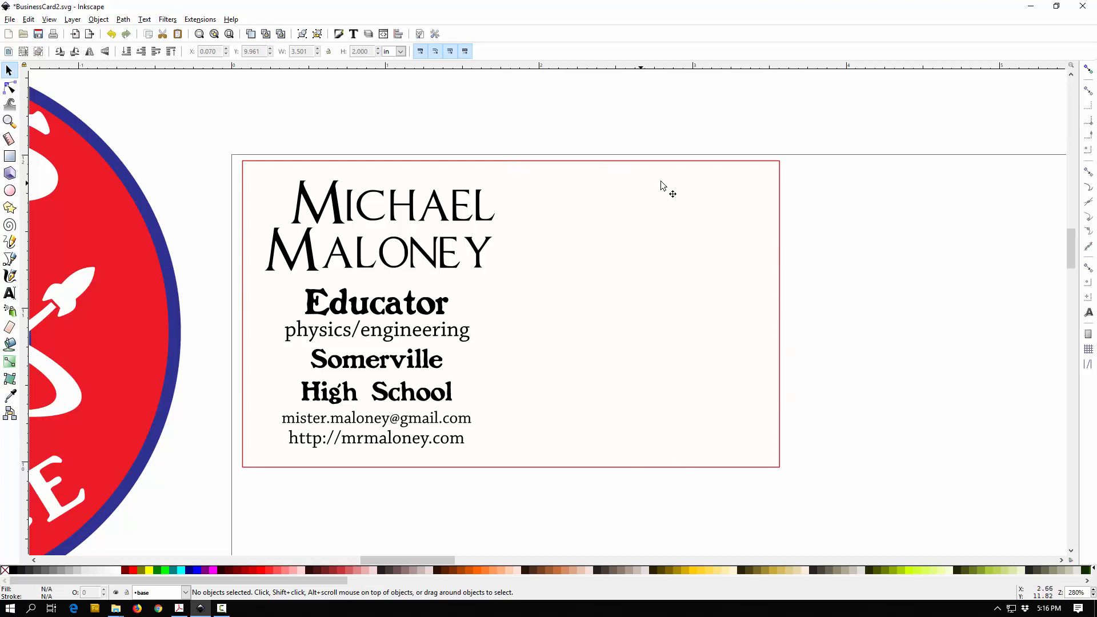
# Step: Set the width of the red card outline rectangle to 2.501 in
pyautogui.click(781, 239)
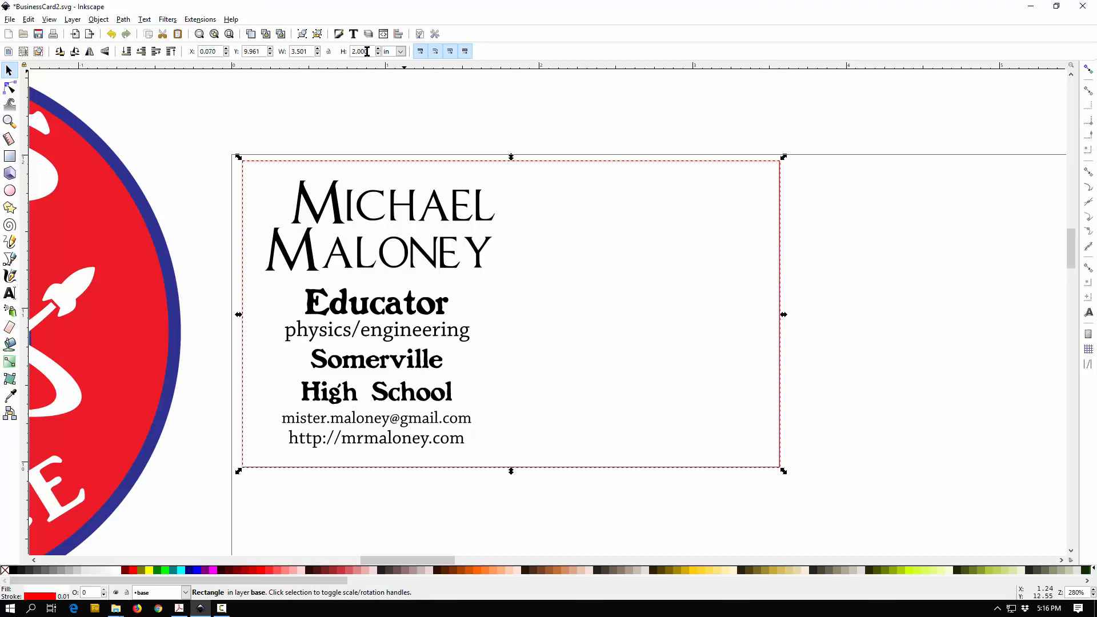
pyautogui.doubleClick(311, 52)
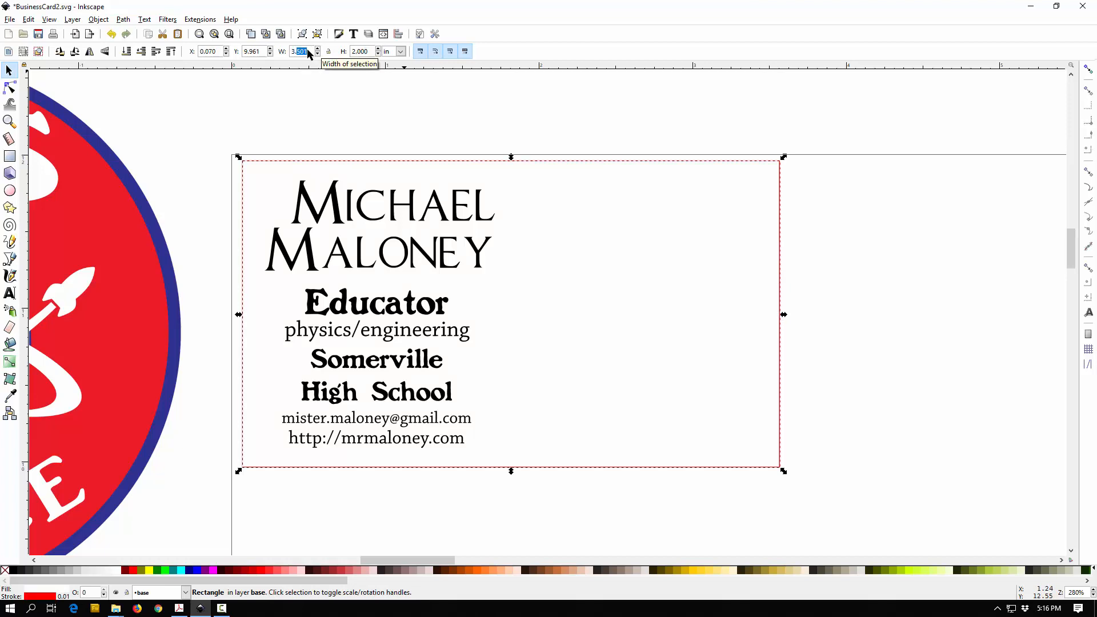
pyautogui.moveTo(292, 52); pyautogui.dragTo(296, 49)
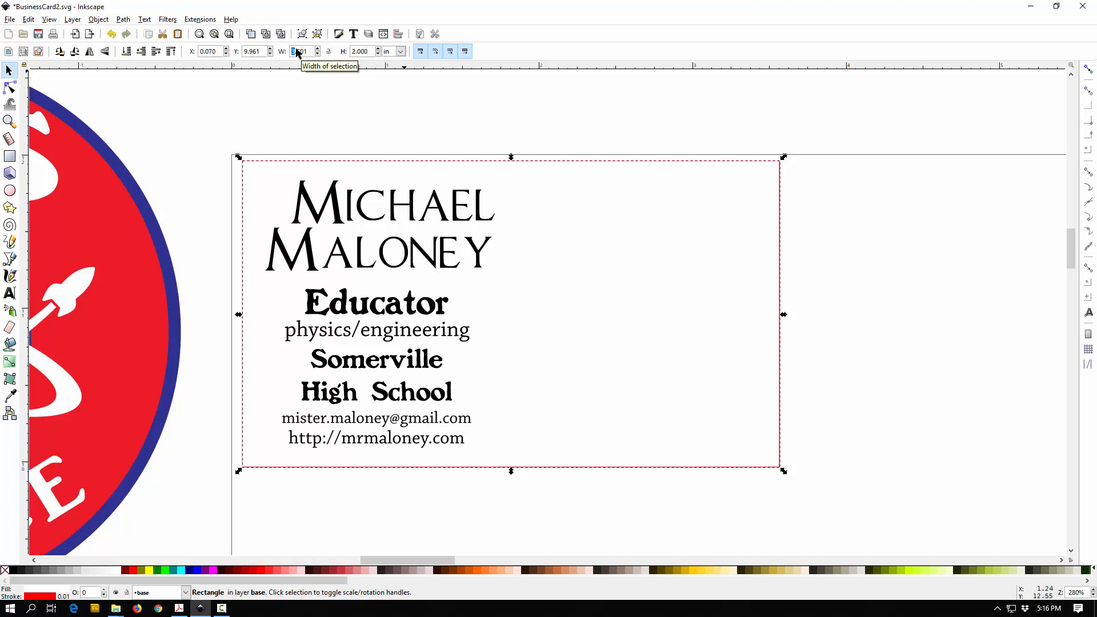
pyautogui.write('2')
pyautogui.press('Return')
pyautogui.click(725, 272)
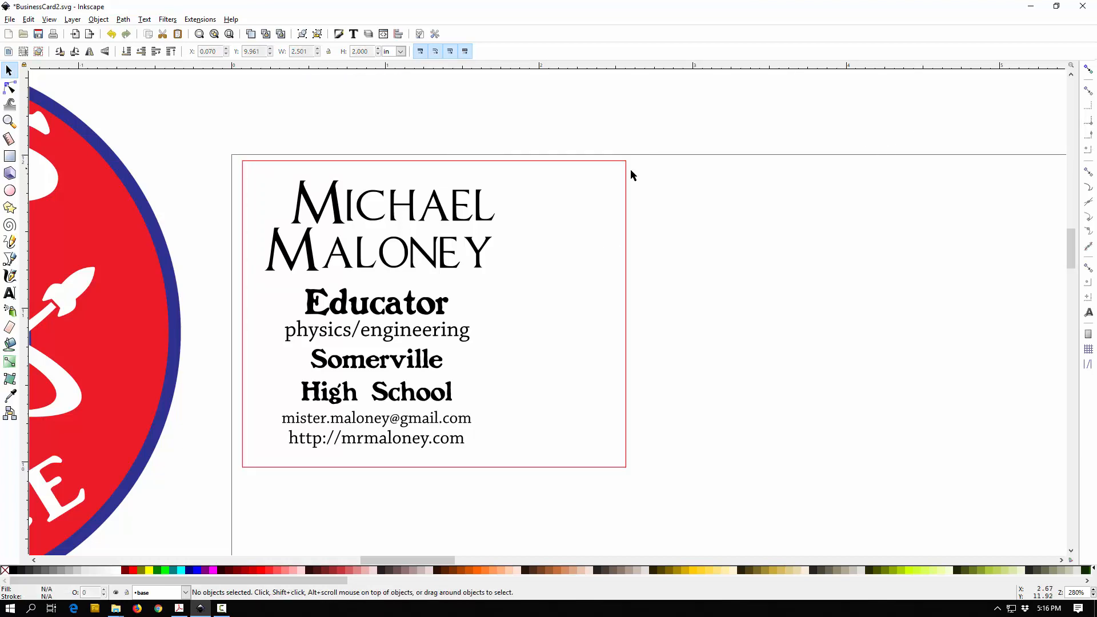
# Step: Draw a circle about 1.8 in across in the empty area to the right of the card outline
pyautogui.click(10, 190)
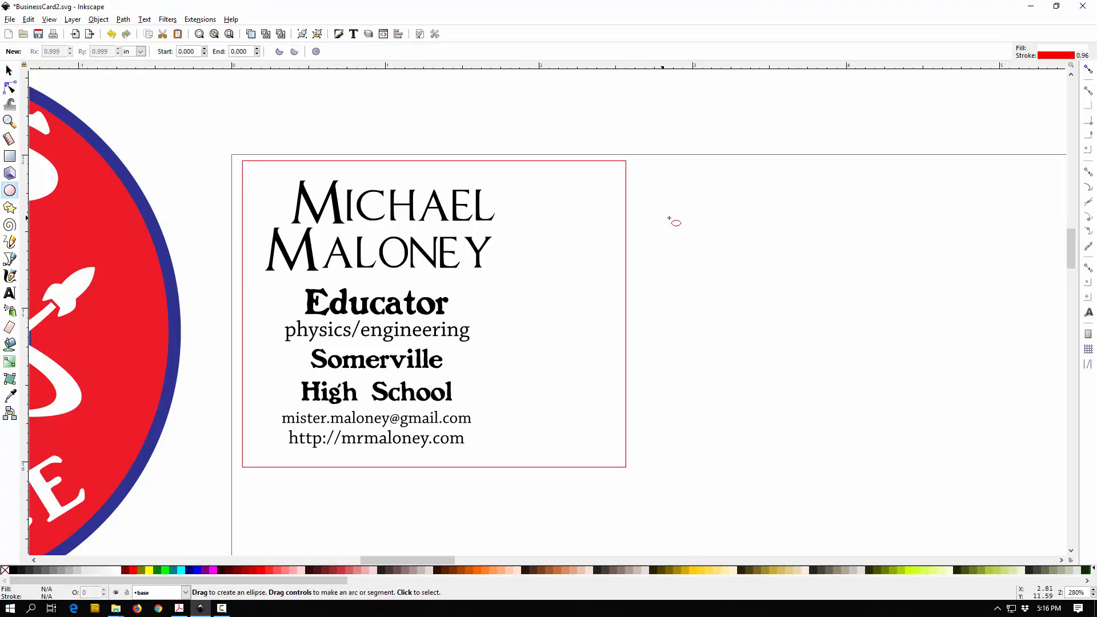
pyautogui.moveTo(686, 197); pyautogui.dragTo(974, 475)
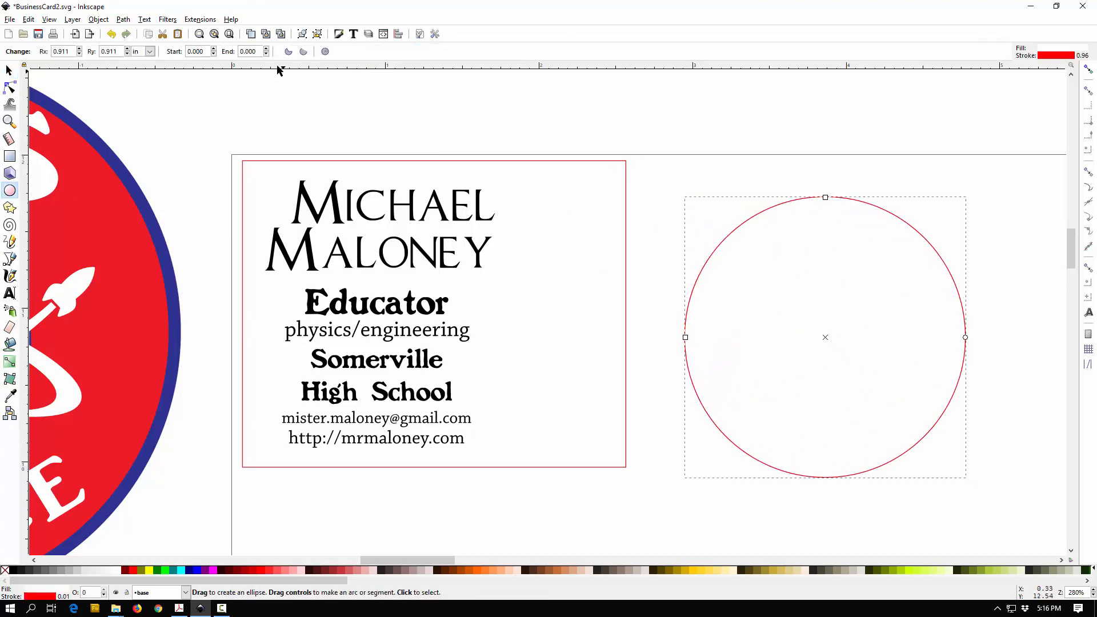
pyautogui.click(8, 70)
pyautogui.click(152, 93)
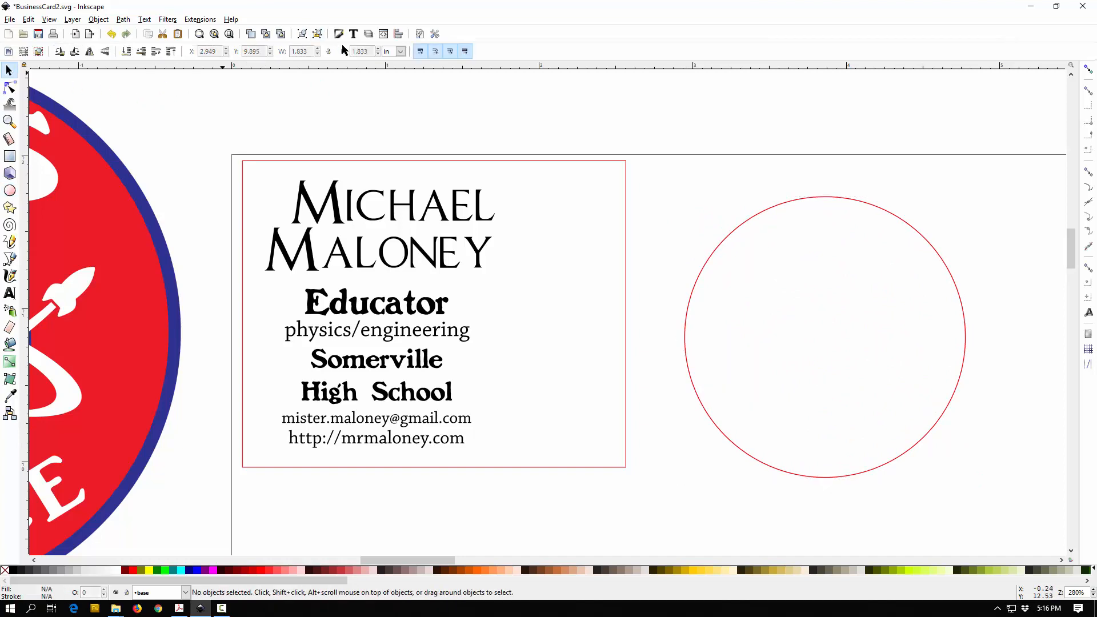
# Step: Set the new circle's height and width to 2 in each
pyautogui.click(809, 200)
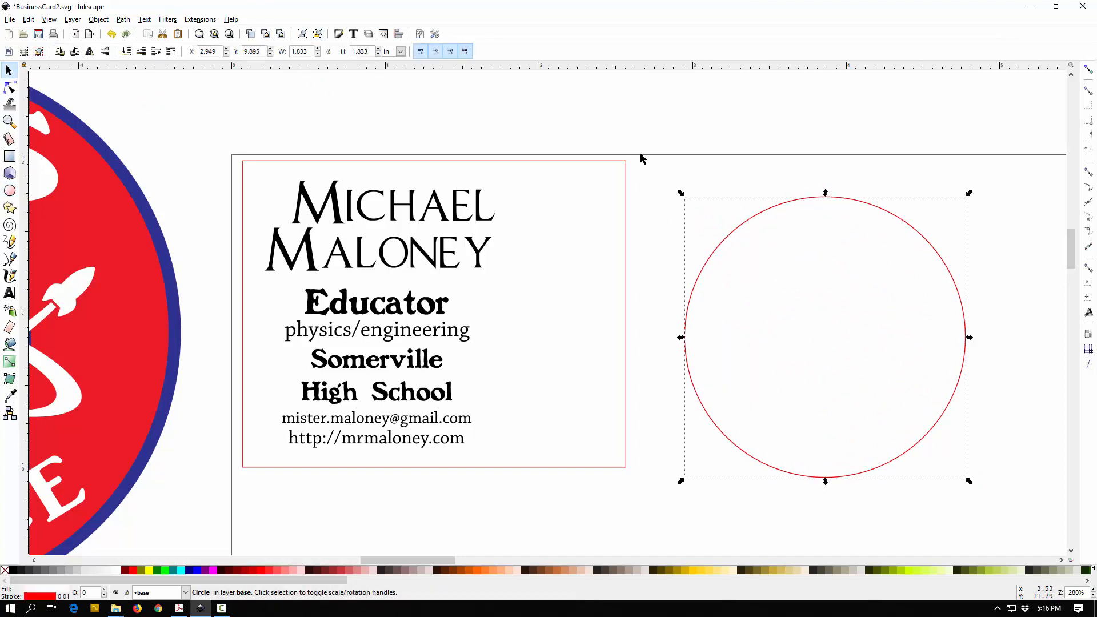
pyautogui.click(372, 53)
pyautogui.write('2')
pyautogui.press('Return')
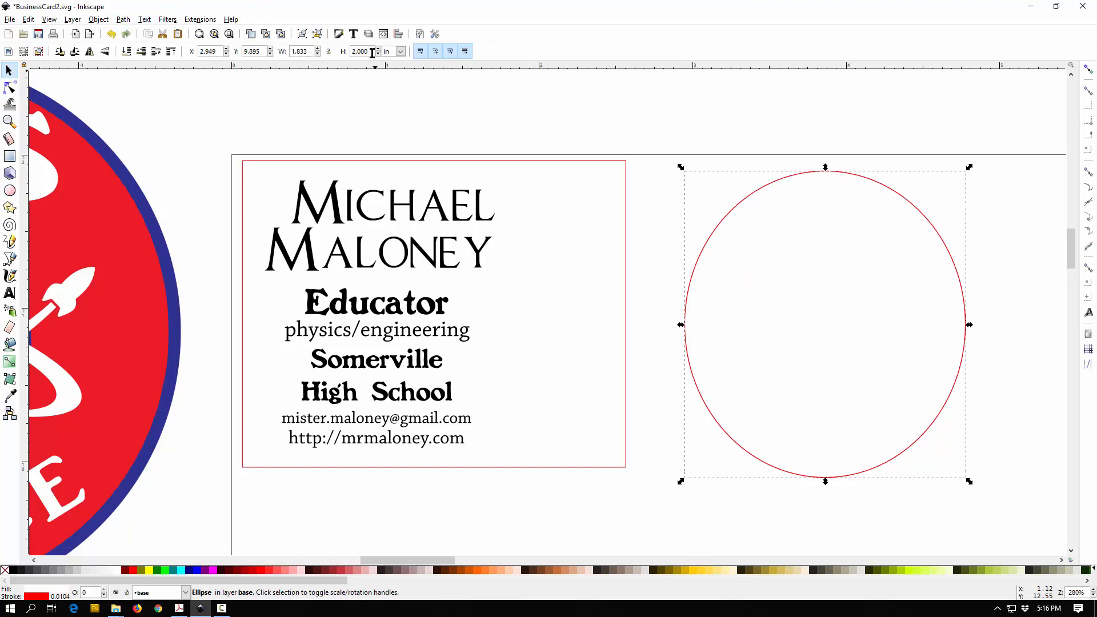
pyautogui.click(308, 50)
pyautogui.write('2')
pyautogui.press('Return')
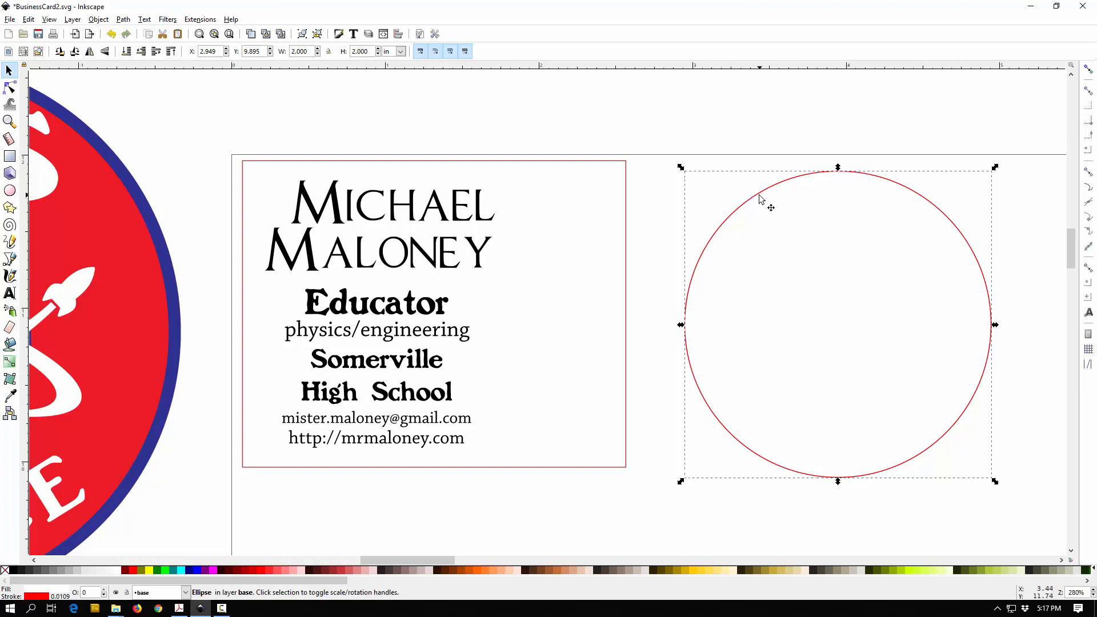
# Step: Enable snapping and move the circle so its centre sits on the midpoint of the card outline's right edge
pyautogui.moveTo(761, 198); pyautogui.dragTo(655, 225)
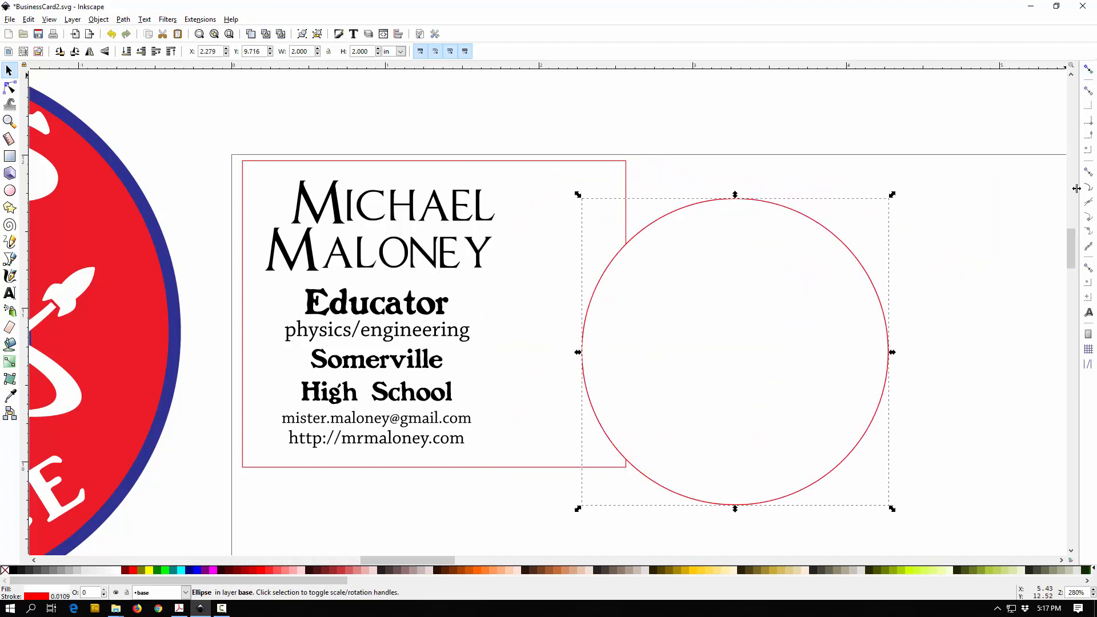
pyautogui.click(1087, 70)
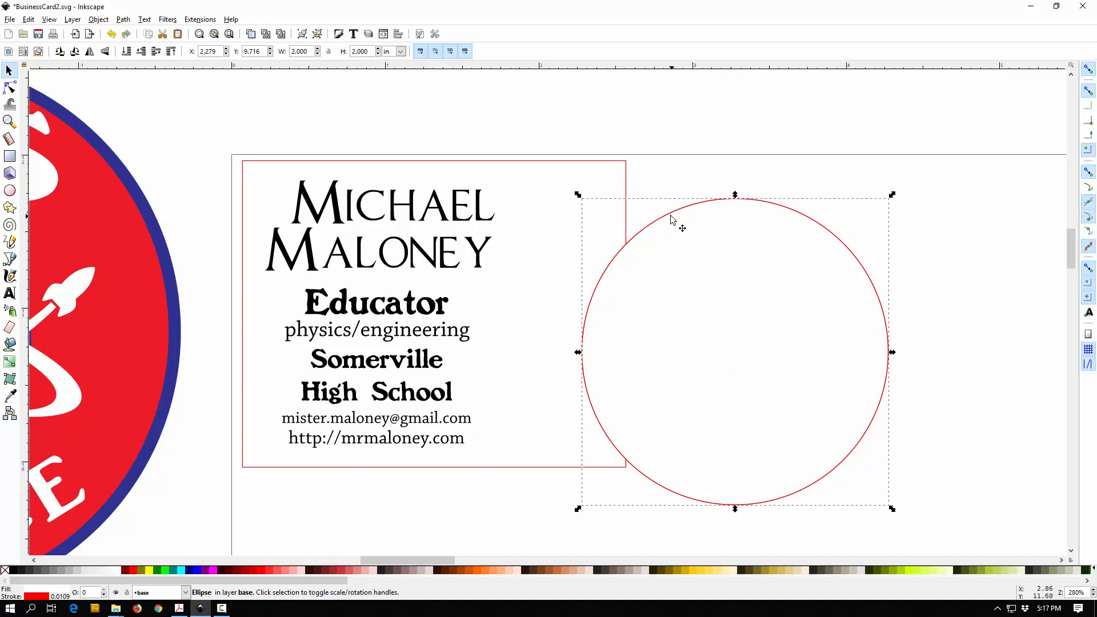
pyautogui.moveTo(672, 220); pyautogui.dragTo(755, 192)
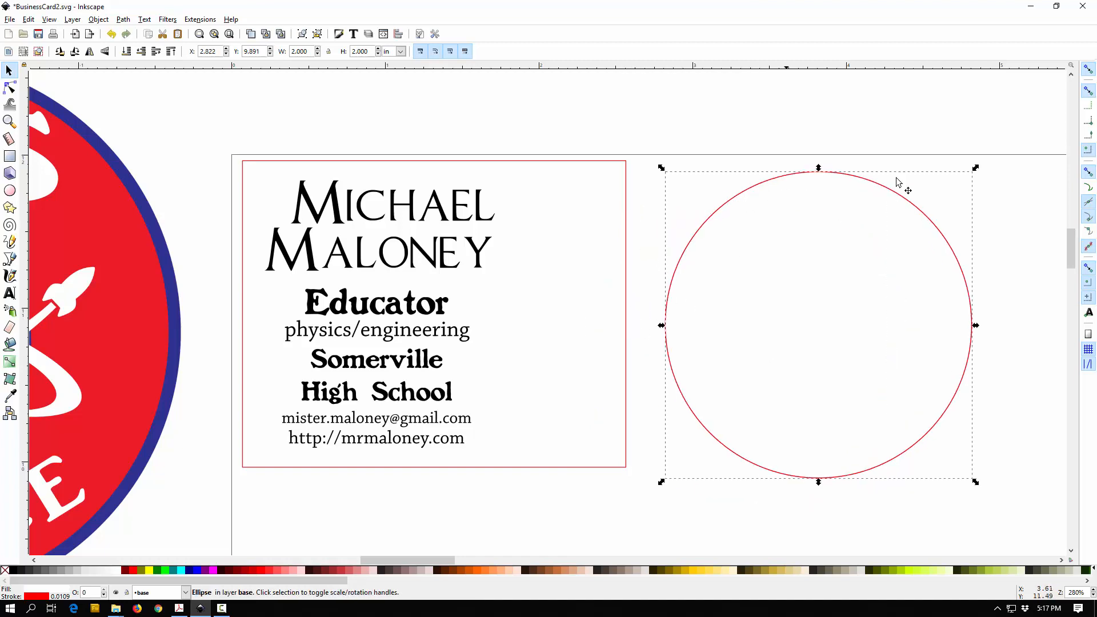
pyautogui.moveTo(910, 206); pyautogui.dragTo(716, 196)
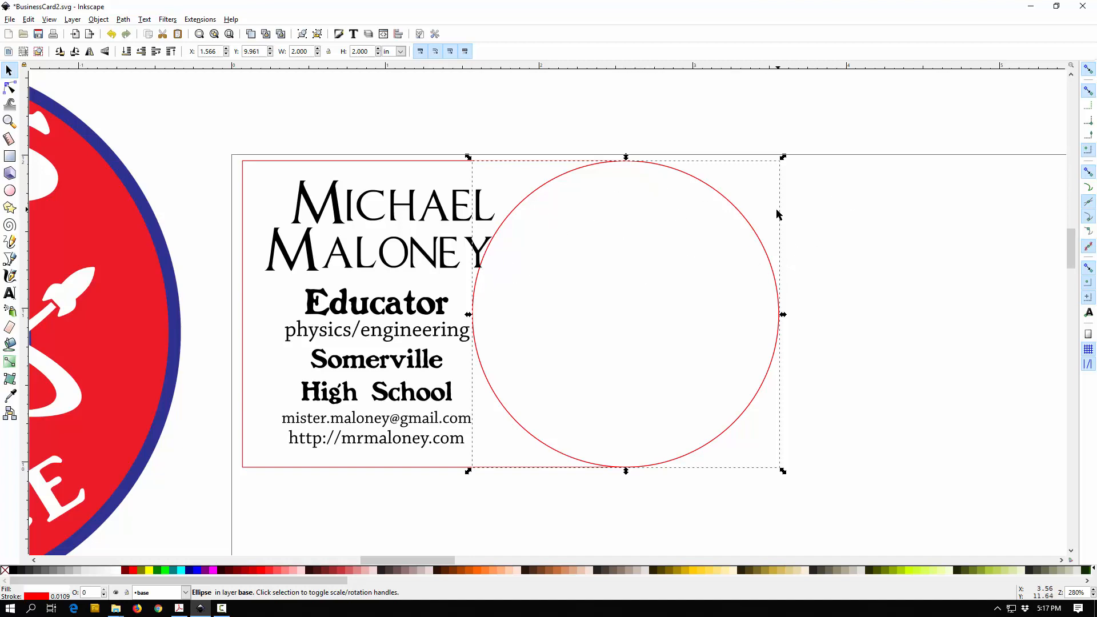
pyautogui.click(407, 148)
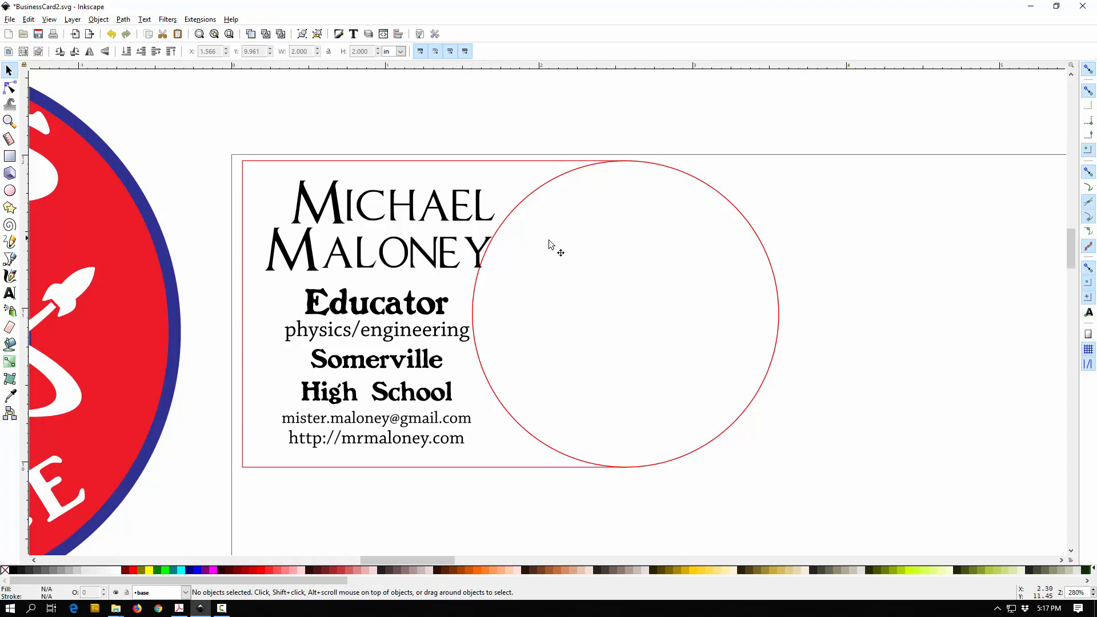
# Step: Trace the SHS Science logo bitmap in Grays with 4 scans, Remove background and Live Preview enabled
pyautogui.scroll(2, 318, 382)
pyautogui.scroll(-4, 309, 386)
pyautogui.hscroll(-14, 228, 373)
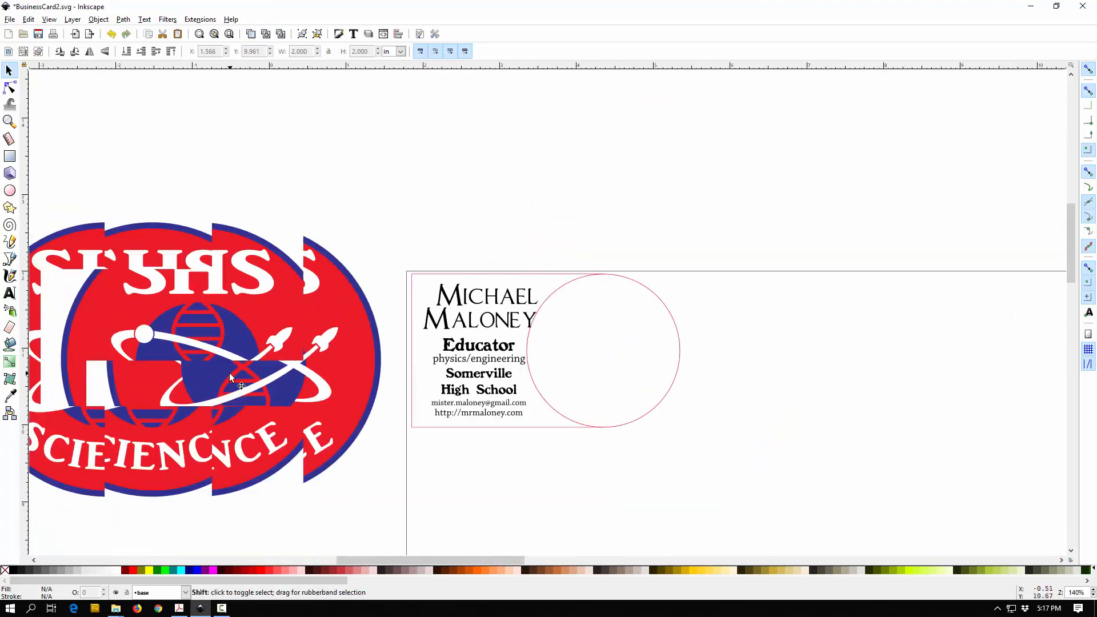
pyautogui.click(422, 352)
pyautogui.click(122, 19)
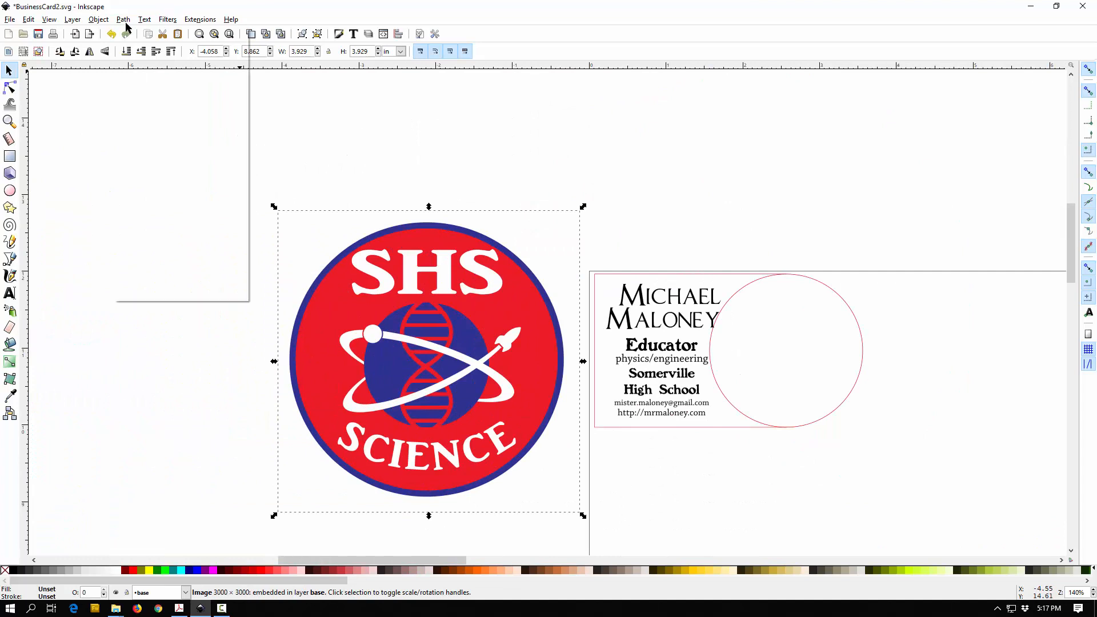
pyautogui.click(140, 58)
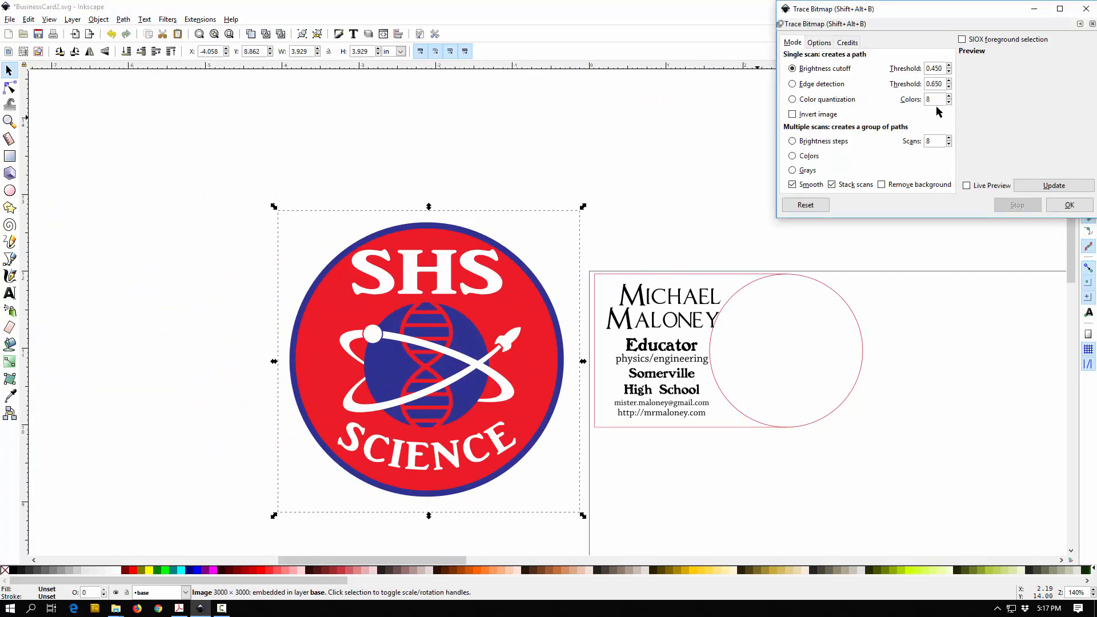
pyautogui.click(793, 170)
pyautogui.moveTo(941, 143); pyautogui.dragTo(901, 140)
pyautogui.click(883, 185)
pyautogui.click(966, 185)
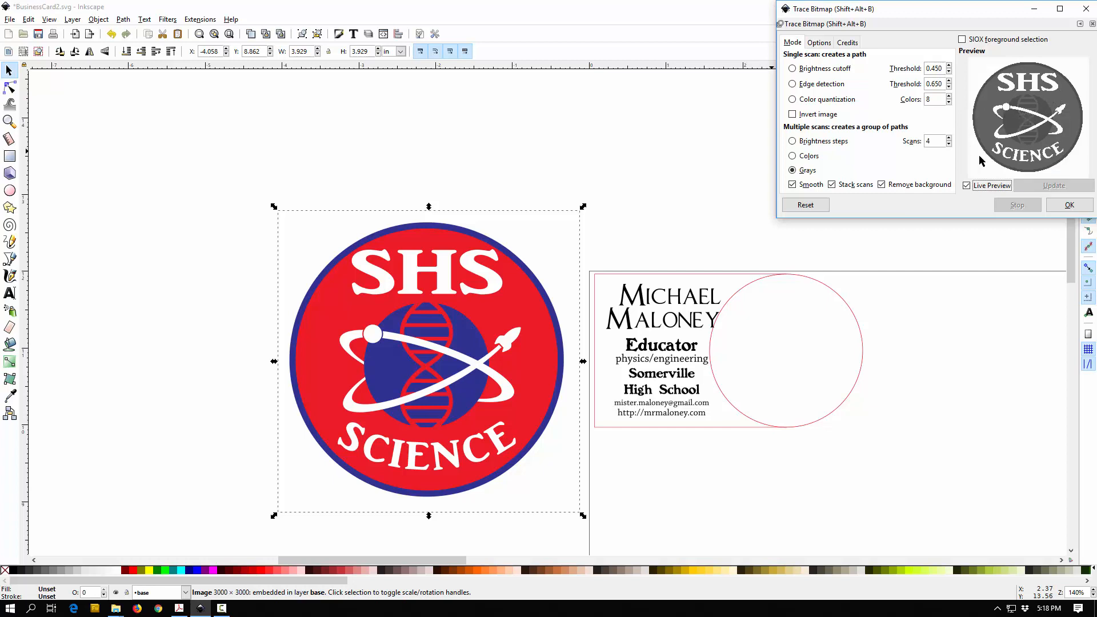
pyautogui.click(1069, 205)
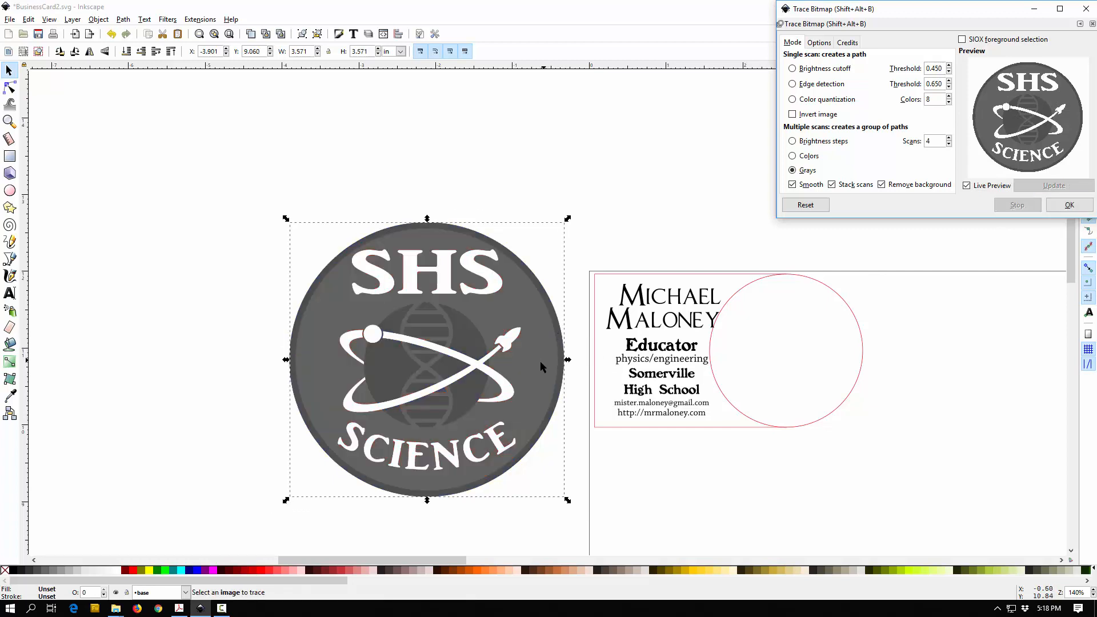
# Step: Move the traced gray logo off the original colour bitmap and delete the bitmap
pyautogui.moveTo(536, 365)
pyautogui.mouseDown()
pyautogui.moveTo(485, 302)
pyautogui.moveTo(297, 228)
pyautogui.moveTo(306, 223)
pyautogui.mouseUp()
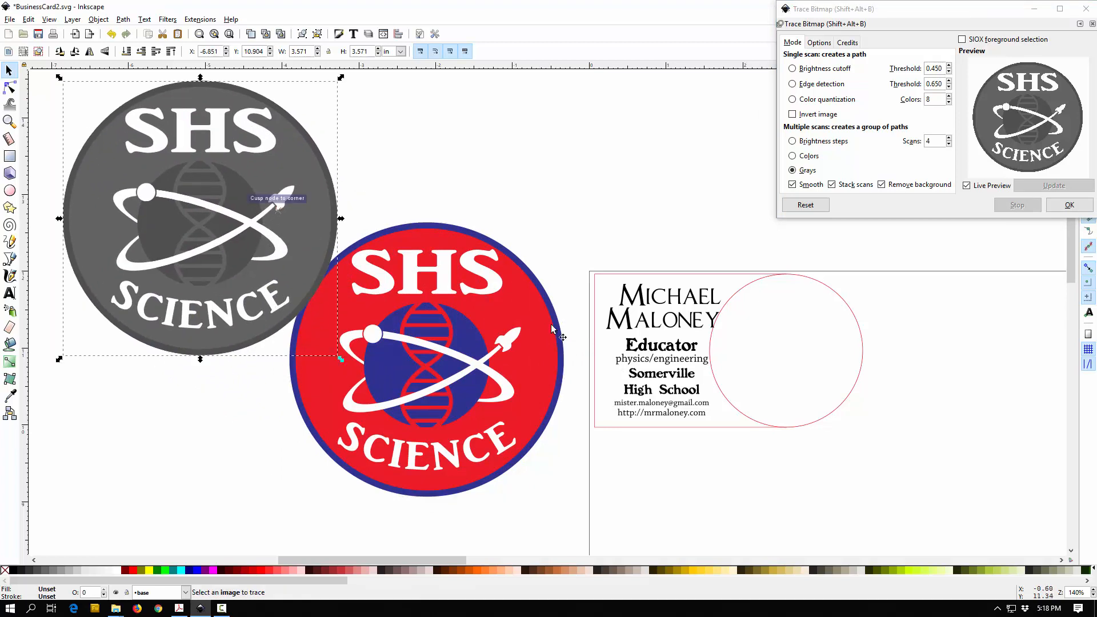
pyautogui.click(519, 318)
pyautogui.press('Delete')
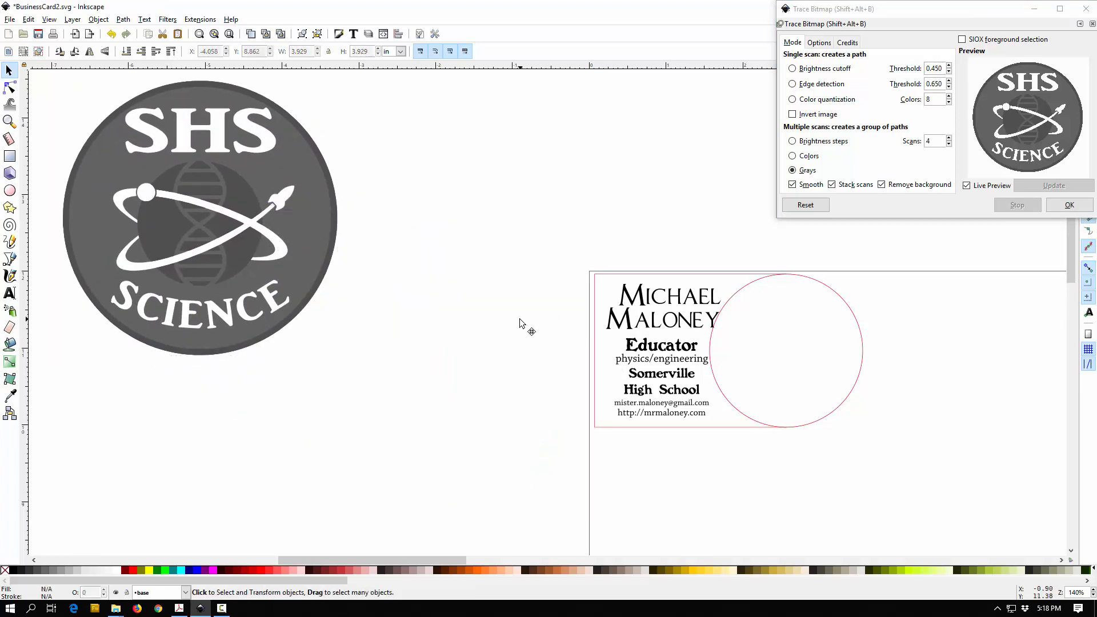
# Step: Move the traced logo back beside the card outline and close the Trace Bitmap dialog
pyautogui.click(297, 217)
pyautogui.moveTo(298, 221); pyautogui.dragTo(527, 324)
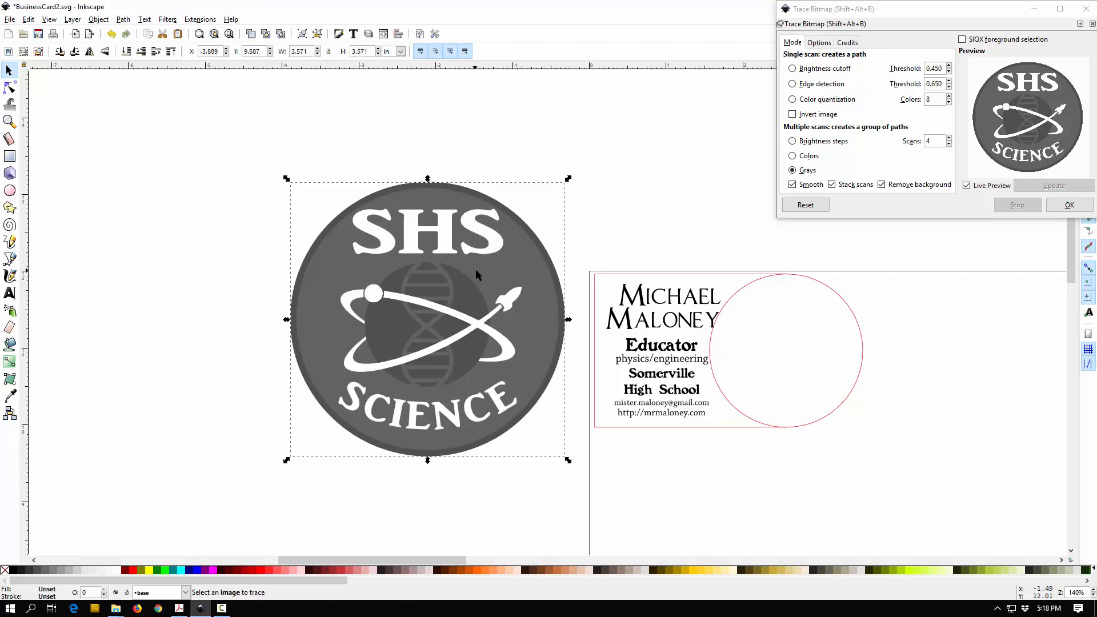
pyautogui.click(1086, 9)
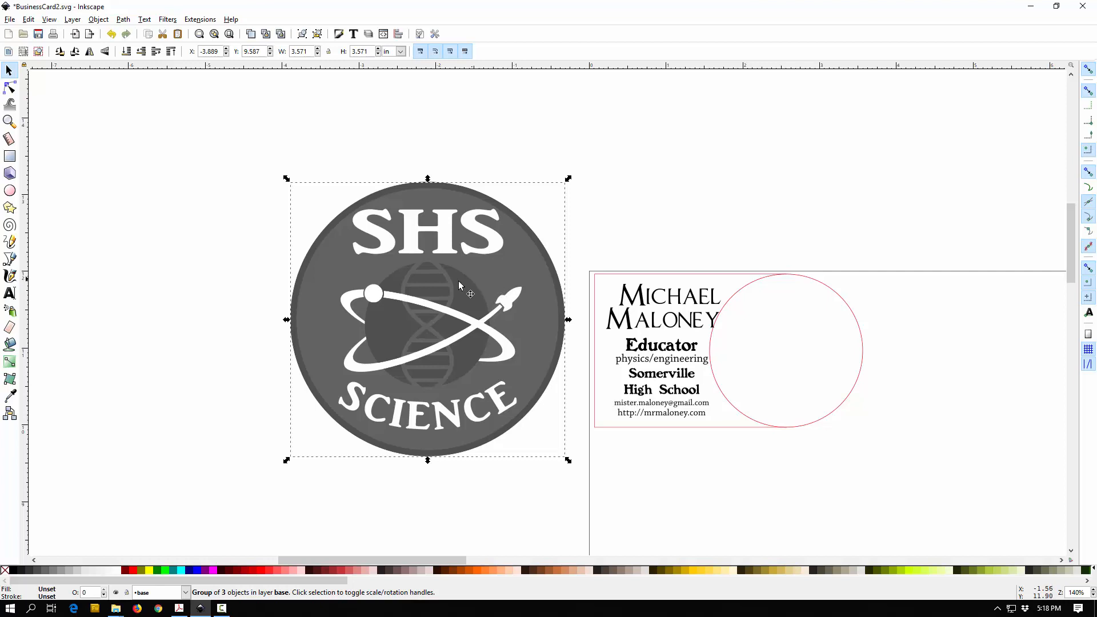
# Step: Ungroup the traced logo into its separate gray layers and clear the selection
pyautogui.rightClick(487, 272)
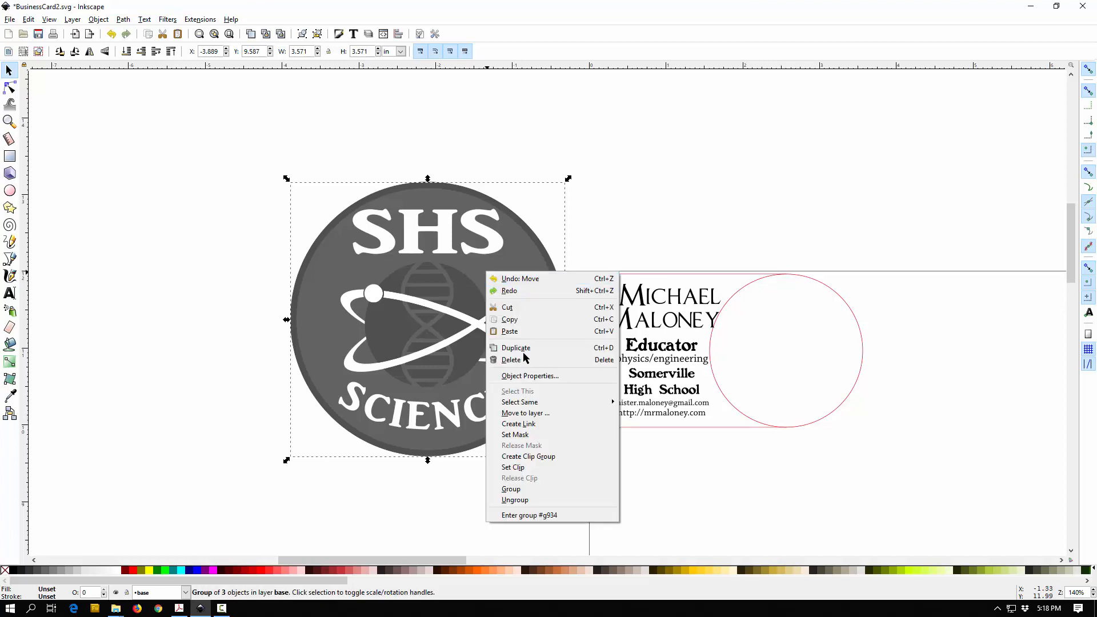
pyautogui.click(520, 501)
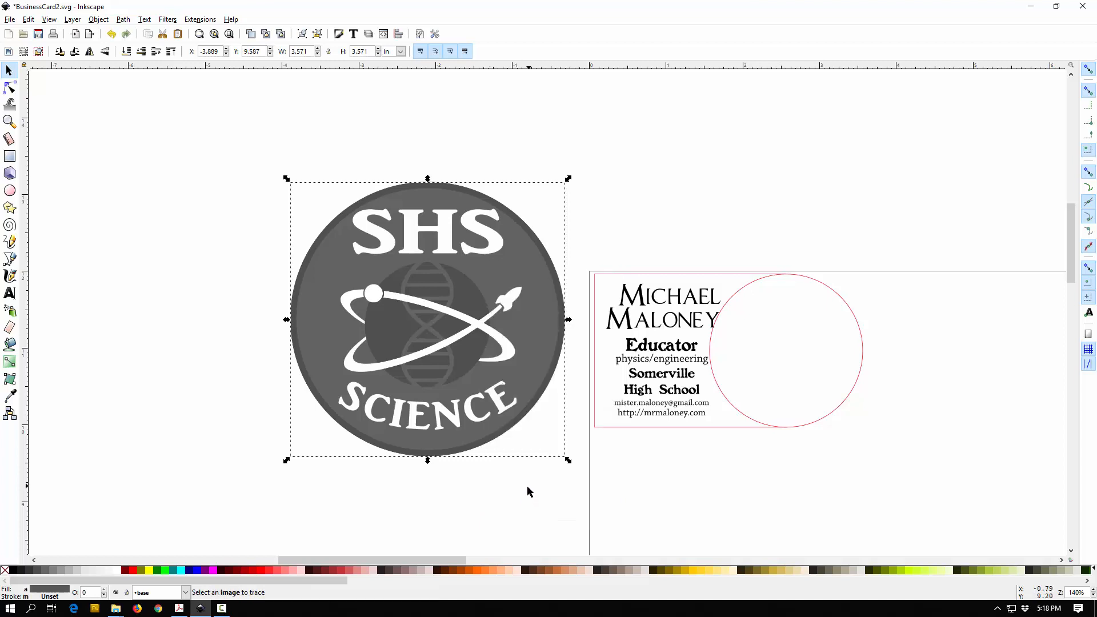
pyautogui.click(520, 495)
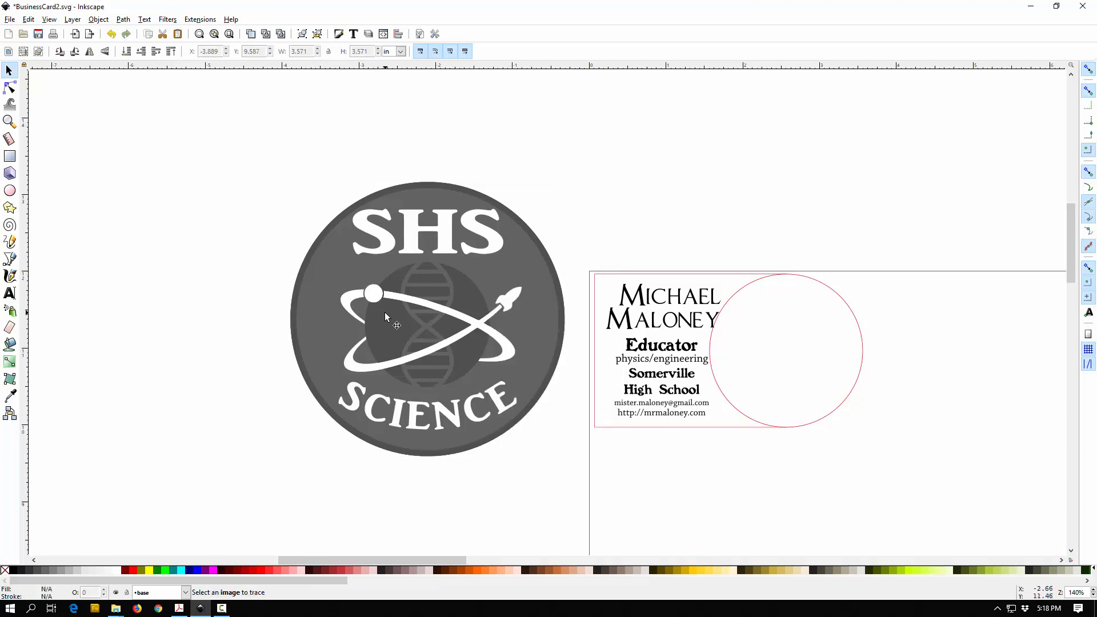
# Step: Fill the logo's lighter layer, which forms the main disc and the DNA strands, with 20% Gray
pyautogui.click(329, 274)
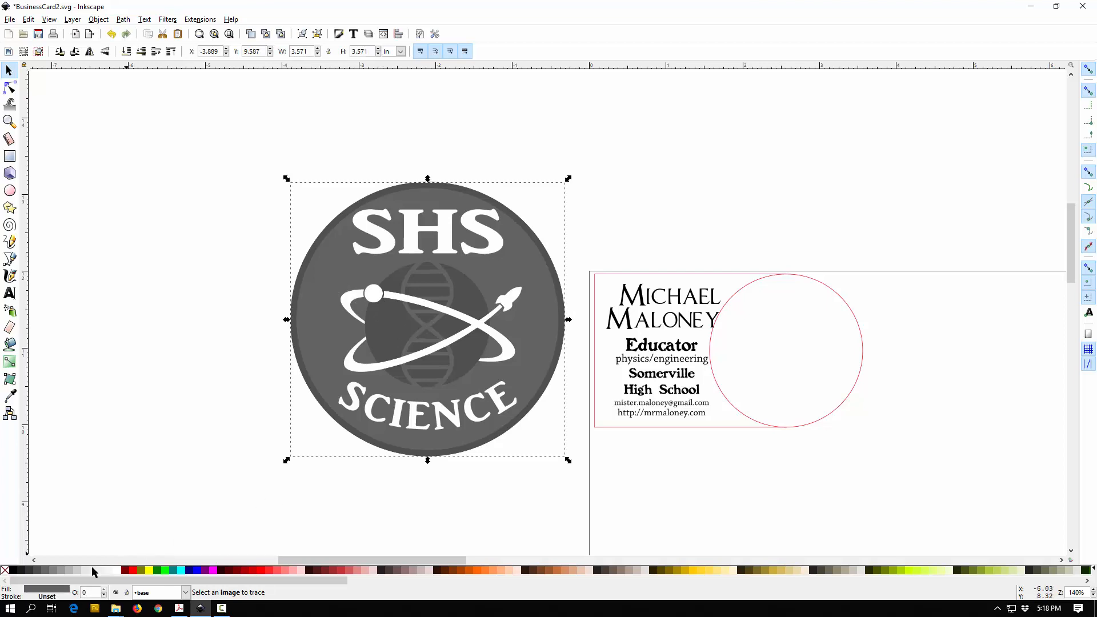
pyautogui.click(68, 572)
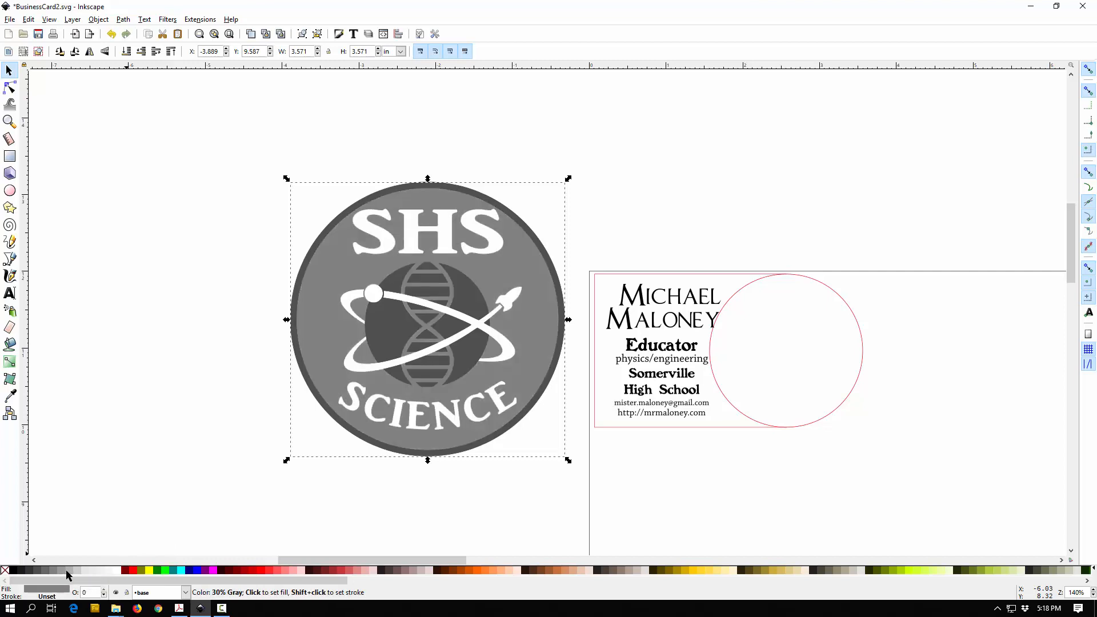
pyautogui.click(75, 570)
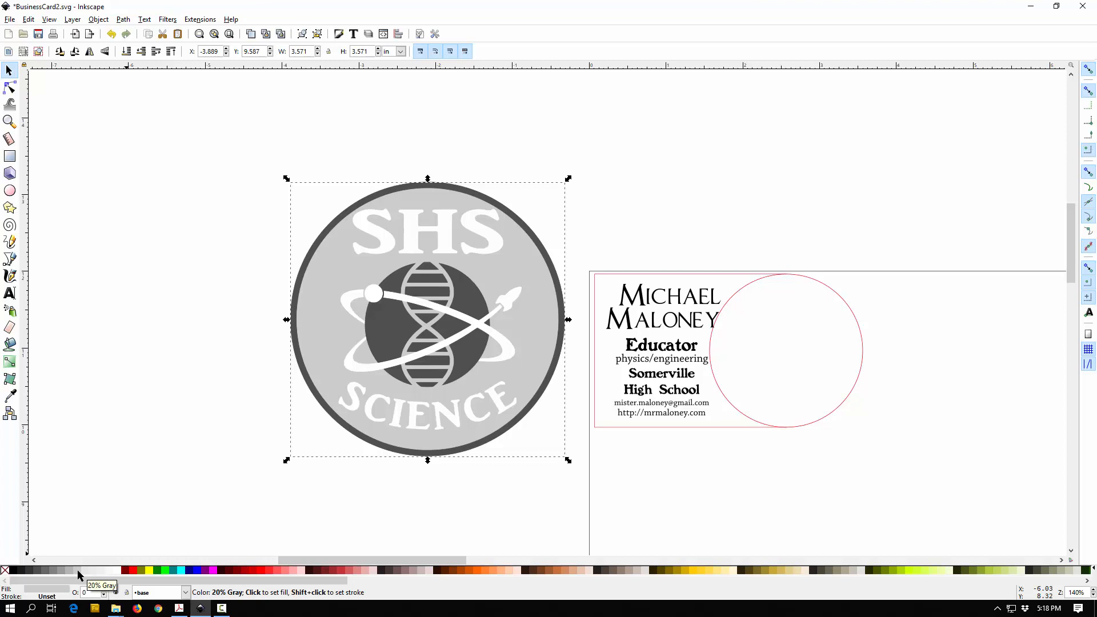
# Step: Try moving the logo's light gray layer away from the dark layer, and undo the move
pyautogui.click(186, 456)
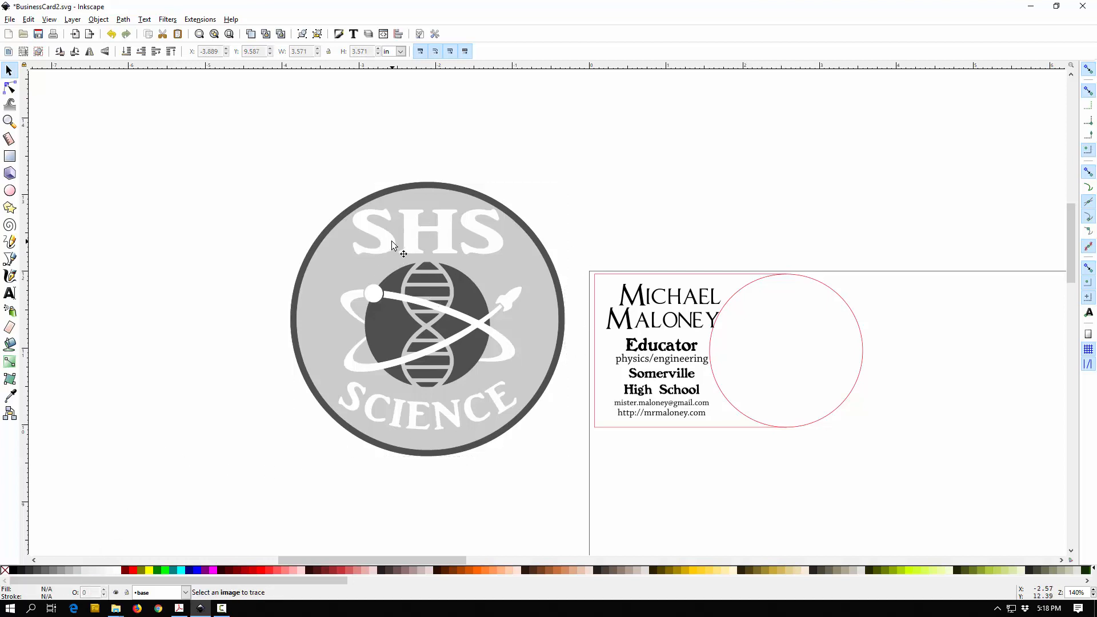
pyautogui.moveTo(250, 147)
pyautogui.mouseDown()
pyautogui.moveTo(497, 372)
pyautogui.moveTo(586, 475)
pyautogui.mouseUp()
pyautogui.rightClick(498, 407)
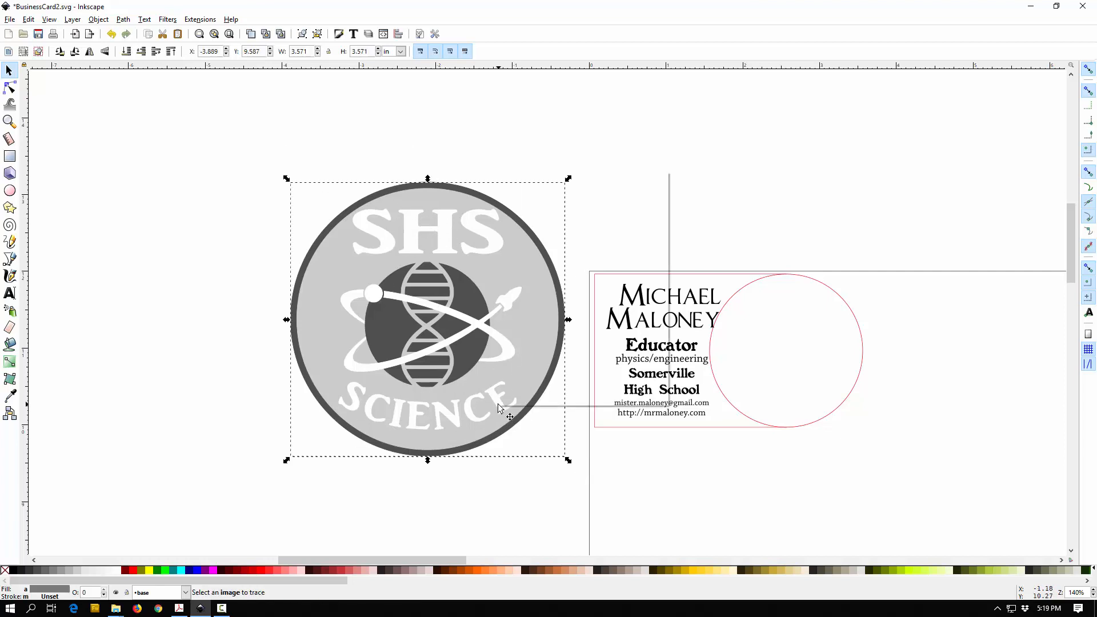
pyautogui.click(488, 520)
pyautogui.moveTo(499, 428); pyautogui.dragTo(334, 465)
pyautogui.moveTo(398, 396); pyautogui.dragTo(513, 391)
pyautogui.click(502, 488)
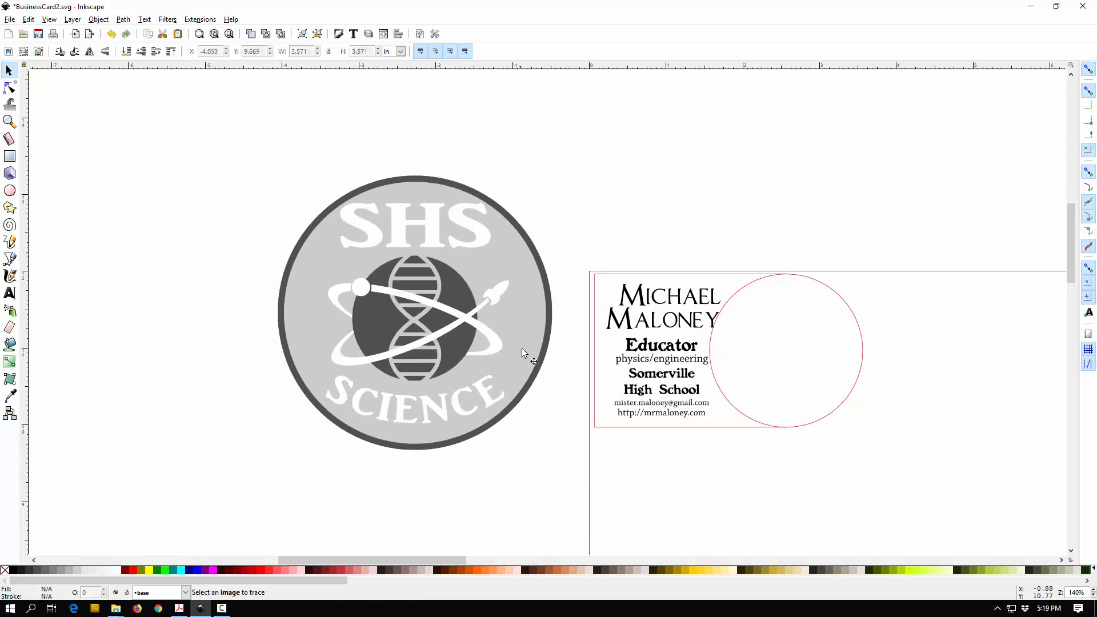
pyautogui.moveTo(519, 348); pyautogui.dragTo(352, 450)
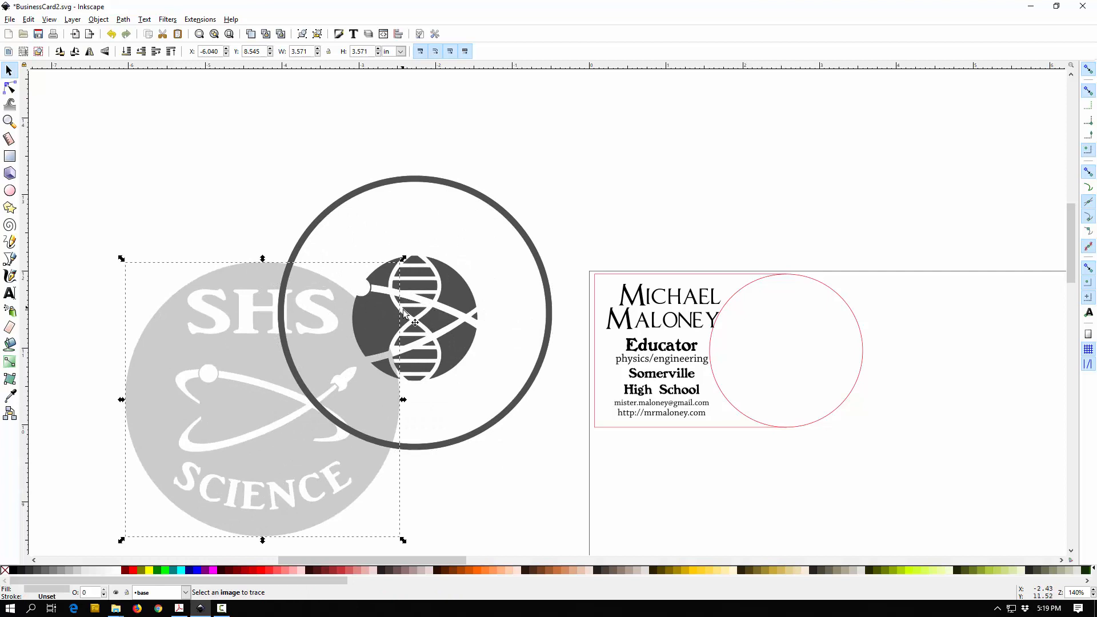
# Step: Select both gray layers of the traced logo and group them
pyautogui.moveTo(206, 137)
pyautogui.mouseDown()
pyautogui.moveTo(315, 214)
pyautogui.moveTo(582, 494)
pyautogui.mouseUp()
pyautogui.rightClick(497, 403)
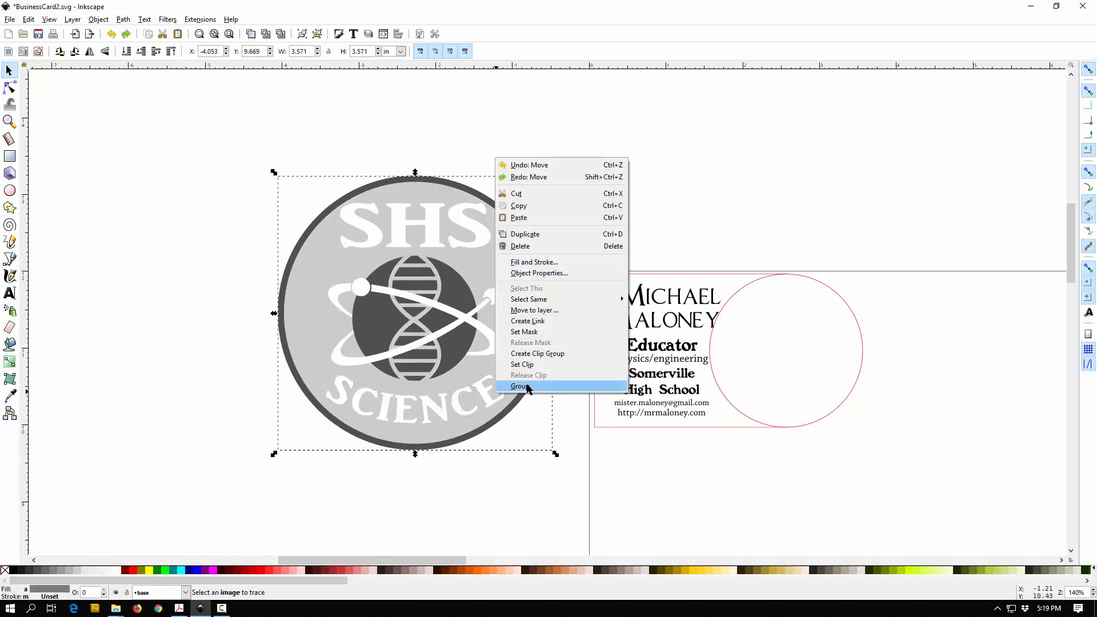
pyautogui.click(536, 385)
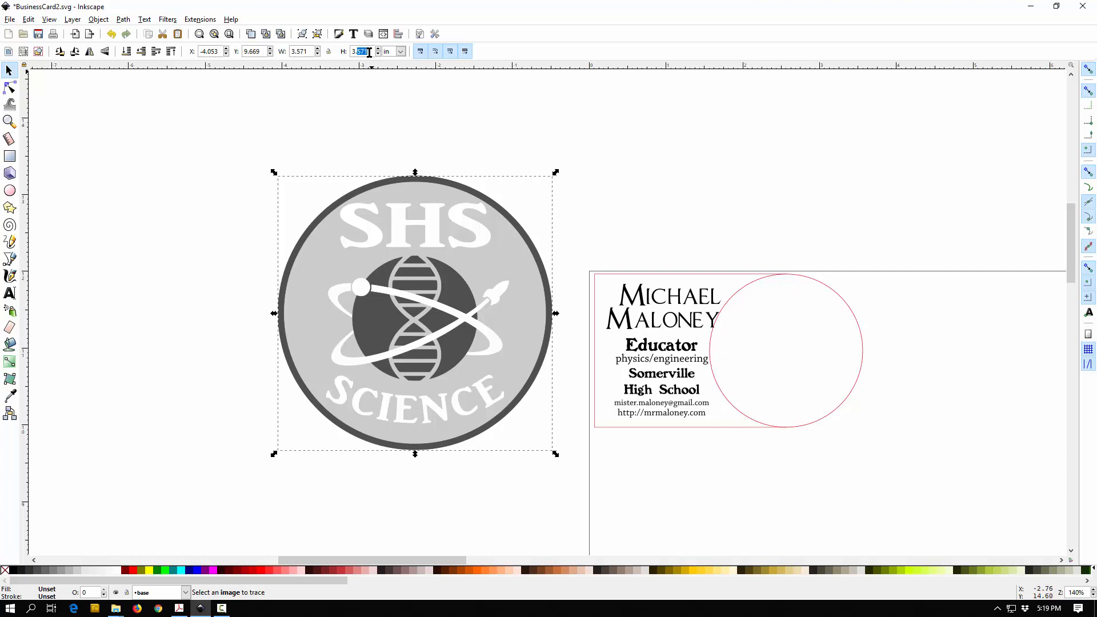
# Step: Resize the grouped logo to 1.8 in high and 1.8 in wide
pyautogui.write('1.8')
pyautogui.press('Return')
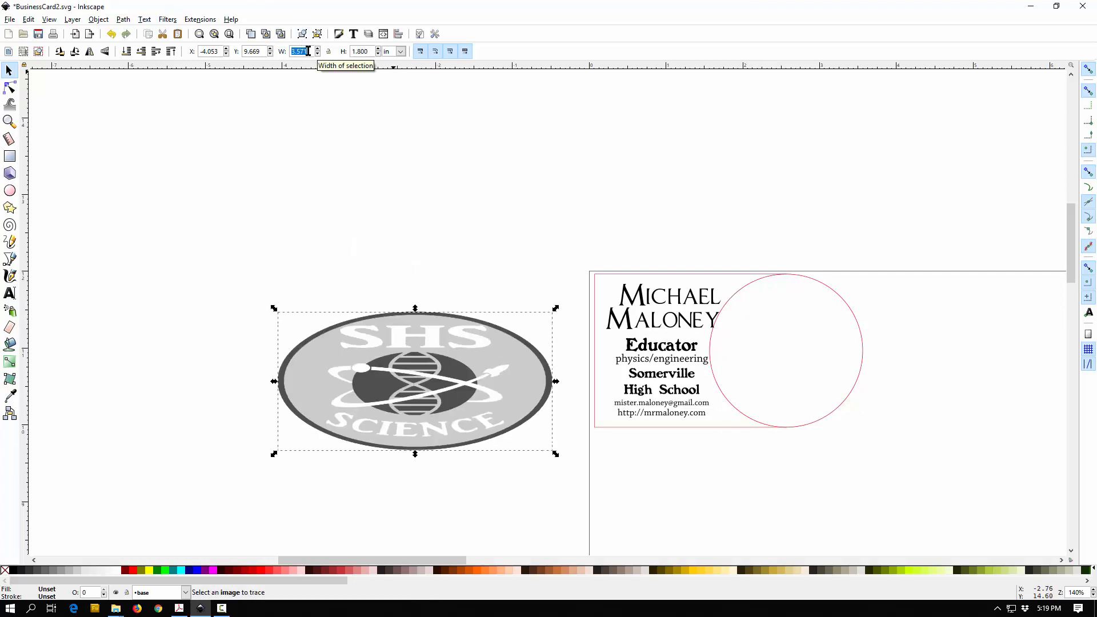
pyautogui.write('1.8')
pyautogui.press('Return')
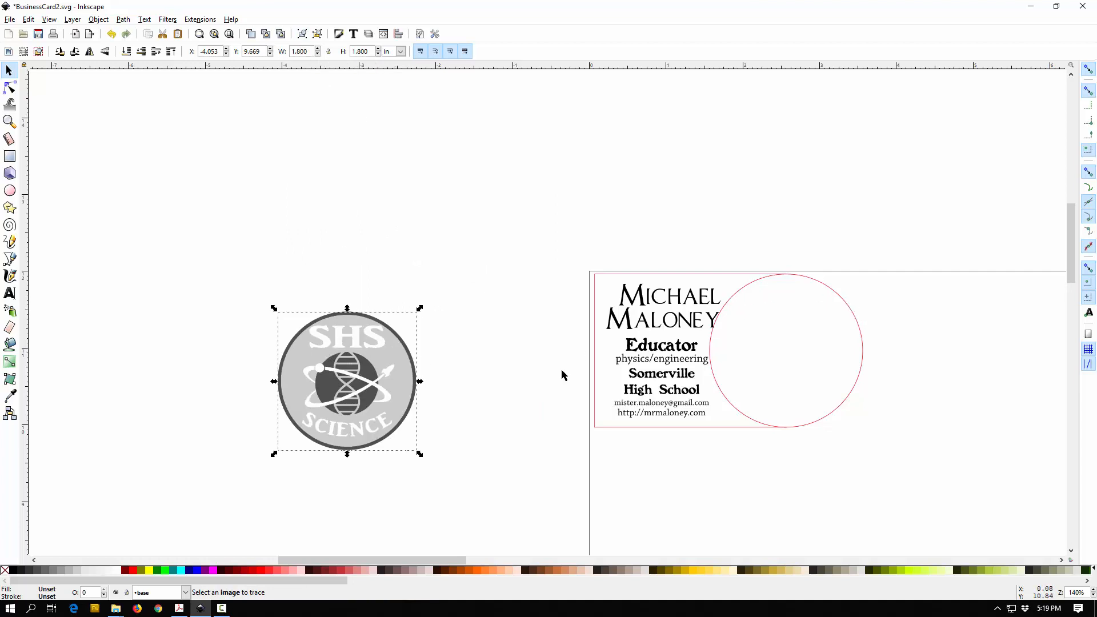
# Step: Move the logo into the center of the card's red circle and raise it to the top of the stack
pyautogui.moveTo(377, 398); pyautogui.dragTo(794, 355)
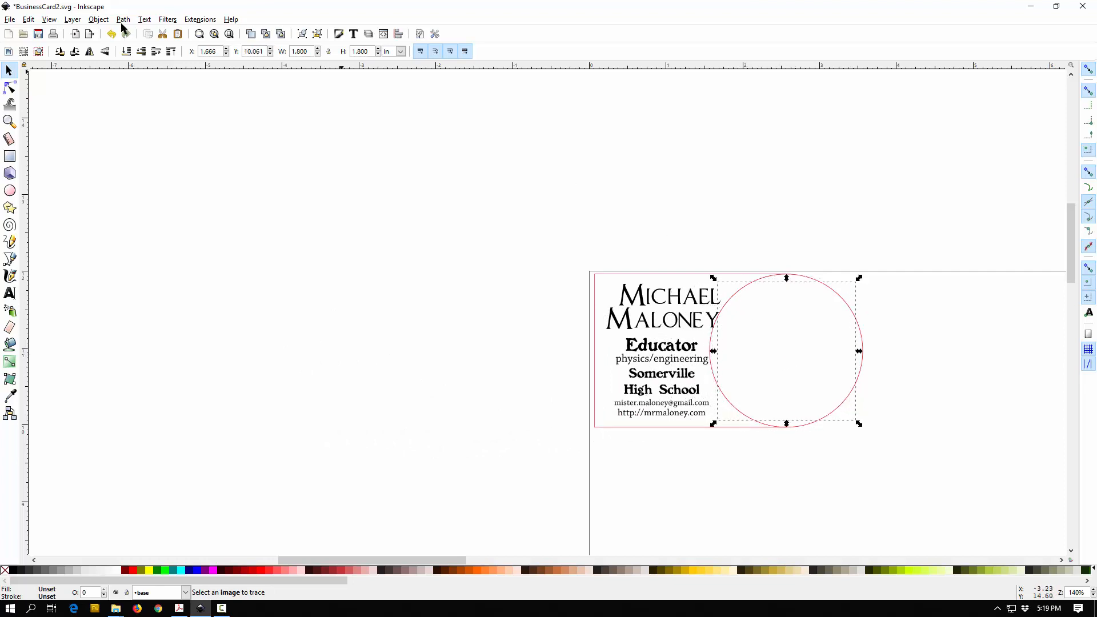
pyautogui.click(99, 20)
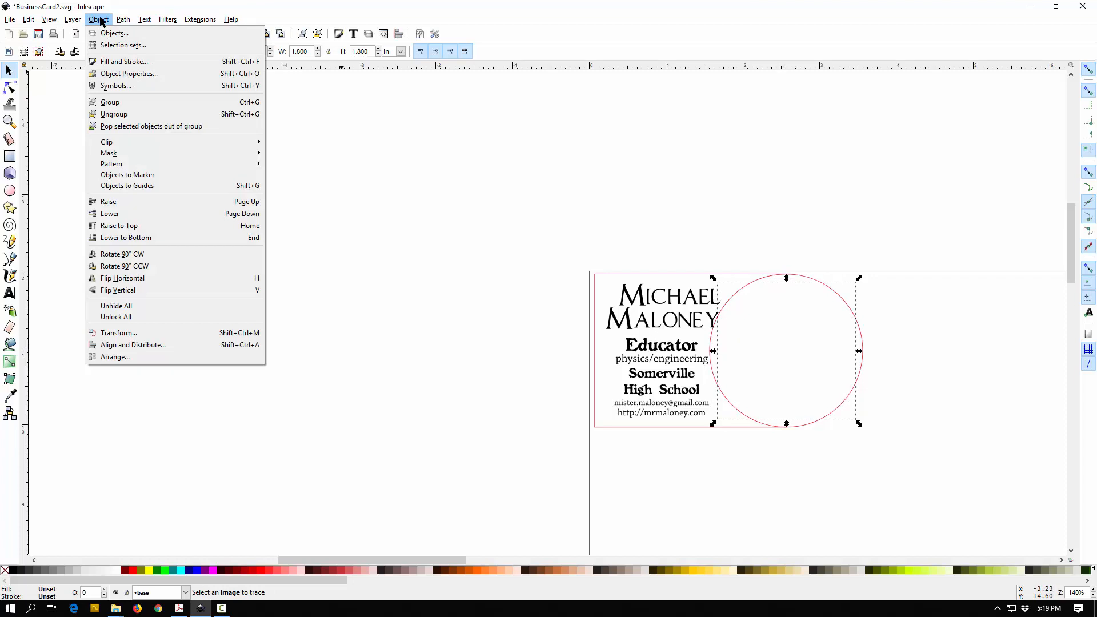
pyautogui.click(136, 227)
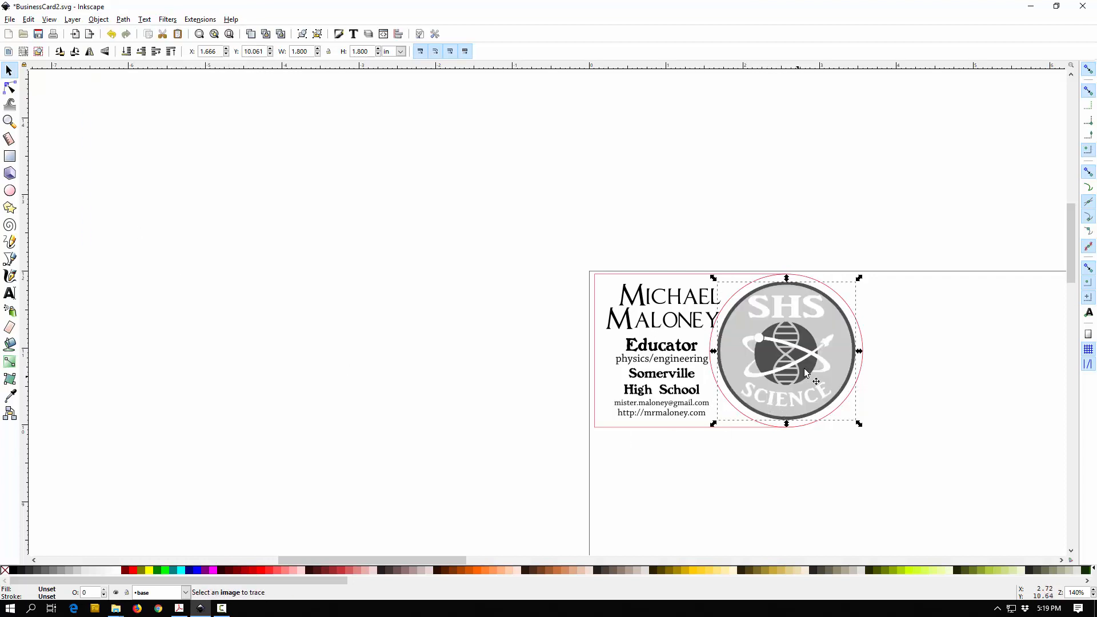
# Step: Union the red circle and the red rectangle into a single card outline and clear the selection
pyautogui.scroll(2, 816, 366)
pyautogui.scroll(1, 817, 366)
pyautogui.scroll(-1, 977, 321)
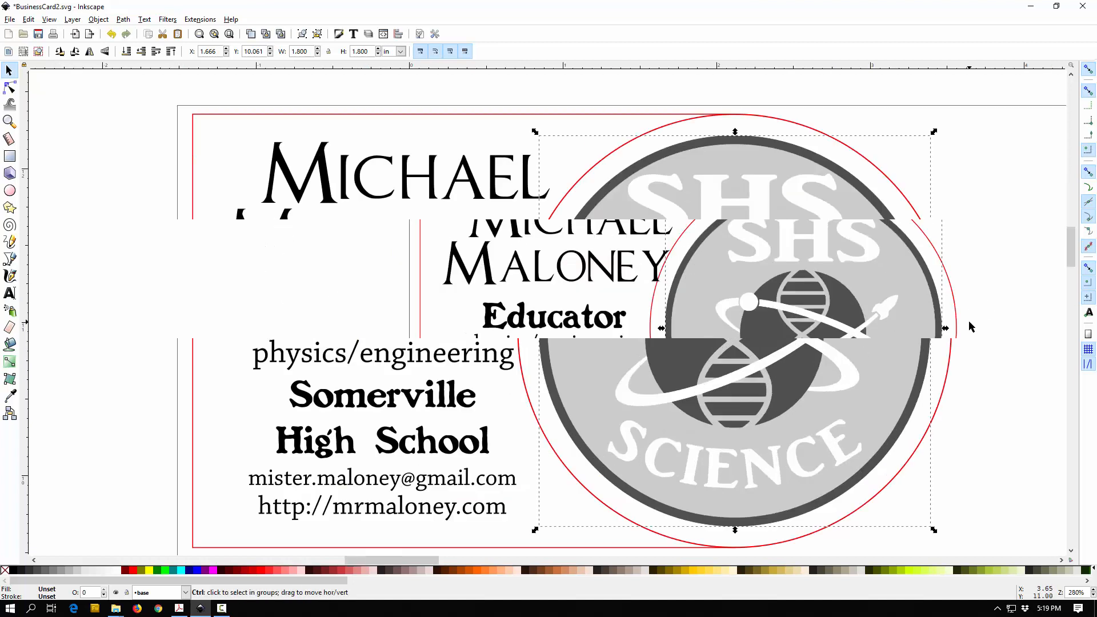
pyautogui.scroll(1, 976, 321)
pyautogui.click(993, 310)
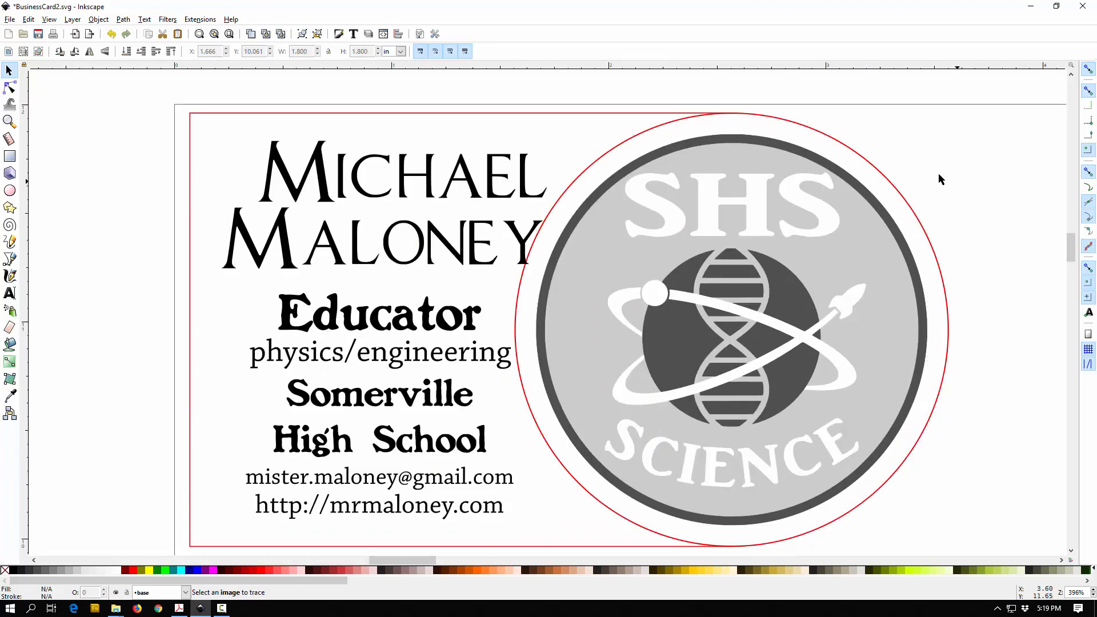
pyautogui.click(859, 153)
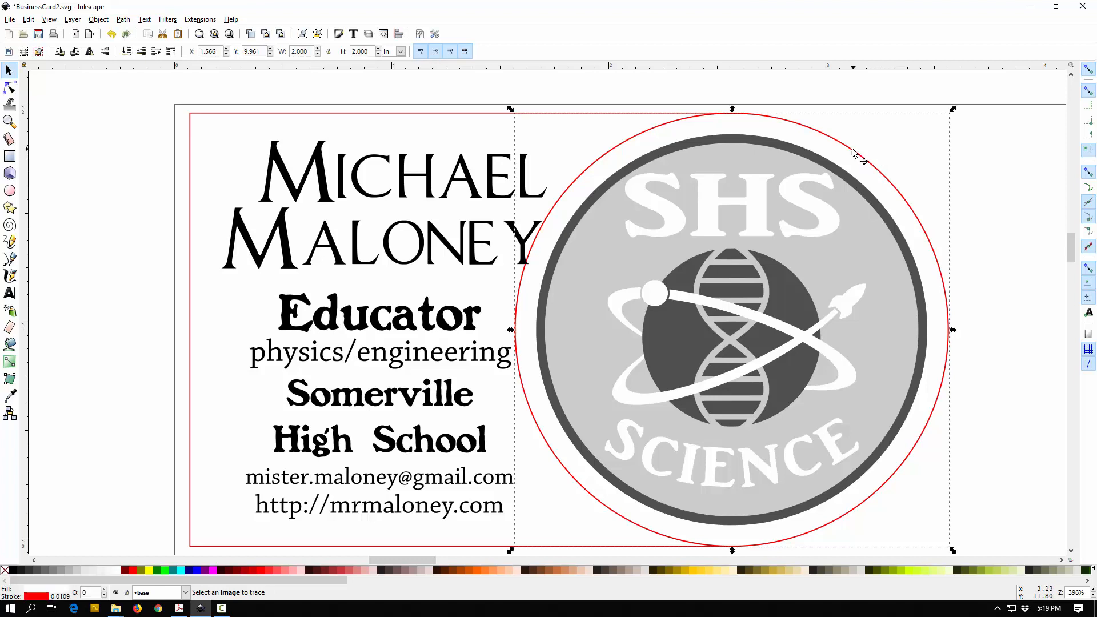
pyautogui.keyDown('shift'); pyautogui.click(458, 113); pyautogui.keyUp('shift')
pyautogui.click(125, 22)
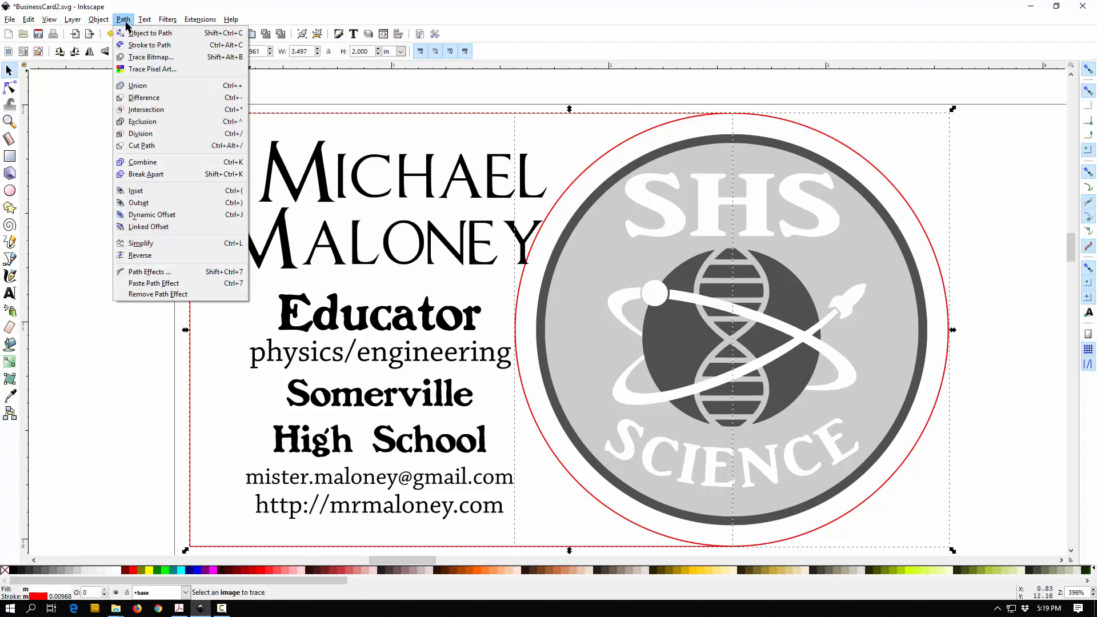
pyautogui.click(136, 86)
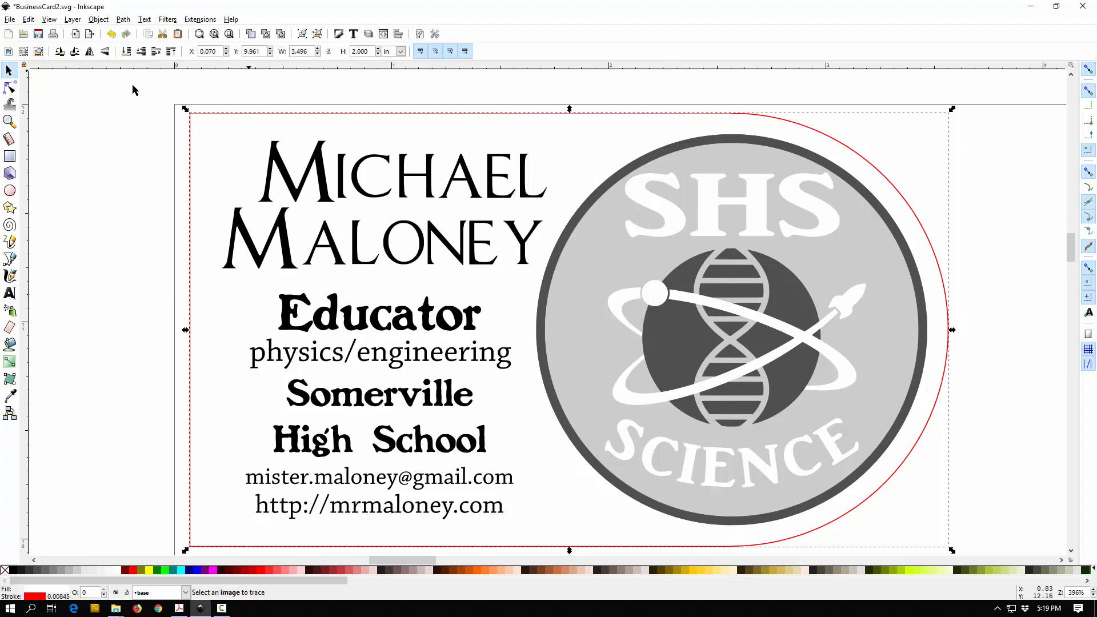
pyautogui.scroll(-1, 256, 241)
pyautogui.click(844, 280)
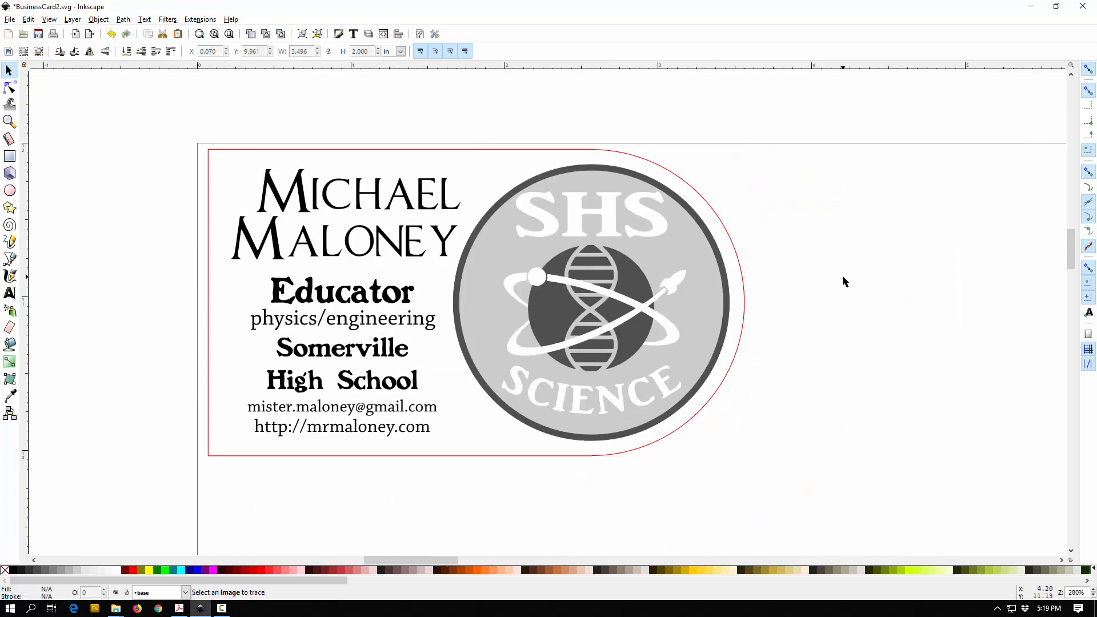
# Step: Duplicate the merged card outline and turn the copy into a Dynamic Offset
pyautogui.click(415, 151)
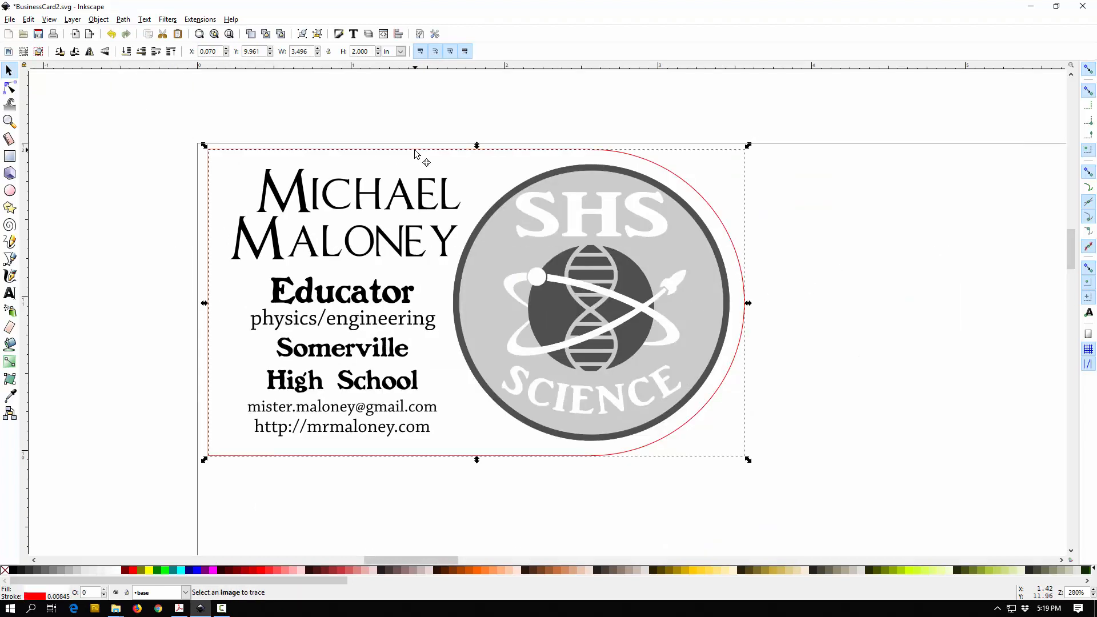
pyautogui.rightClick(415, 153)
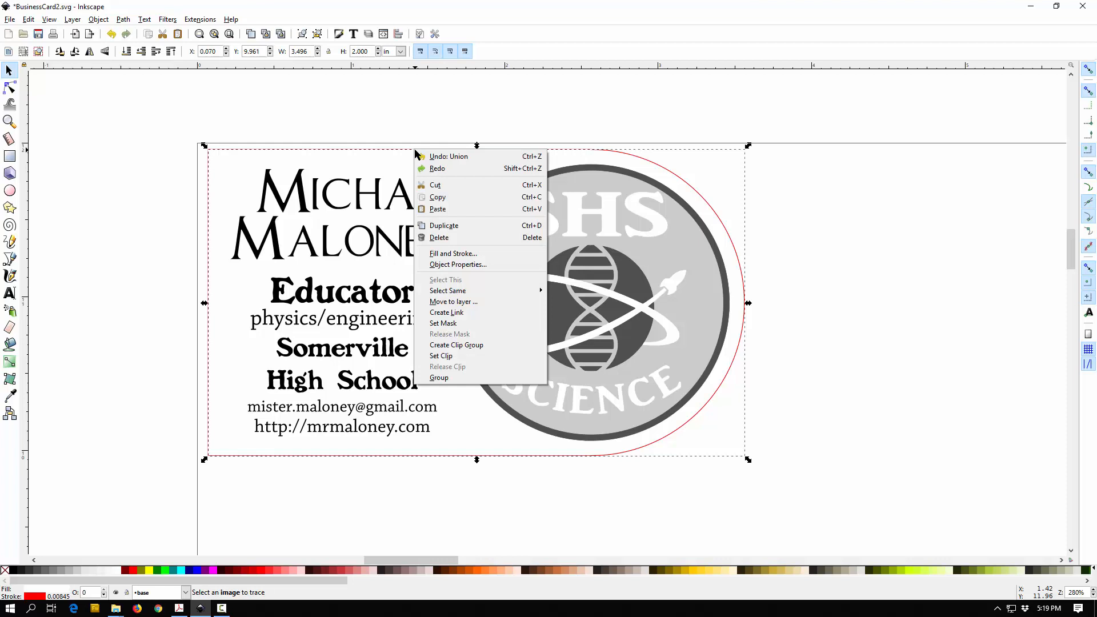
pyautogui.click(455, 227)
pyautogui.click(98, 19)
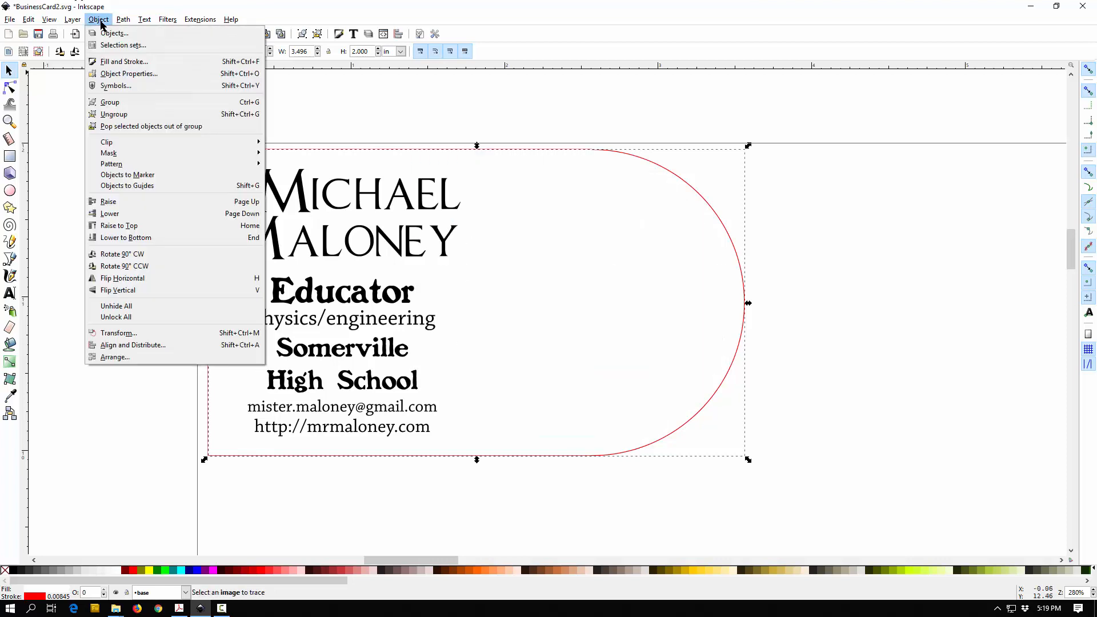
pyautogui.moveTo(123, 19)
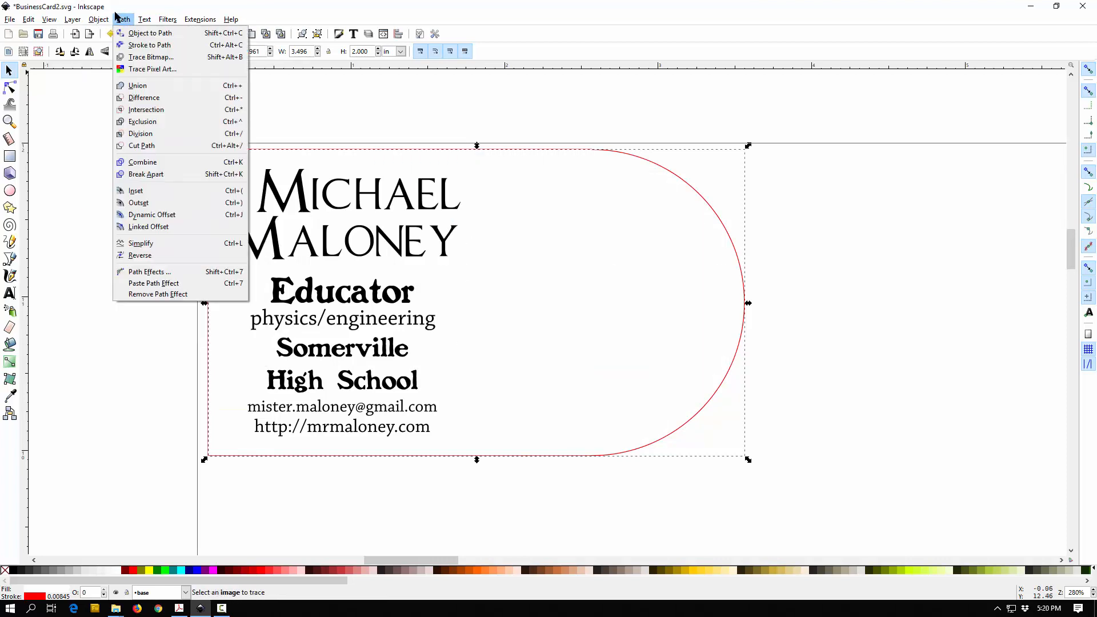
pyautogui.click(152, 215)
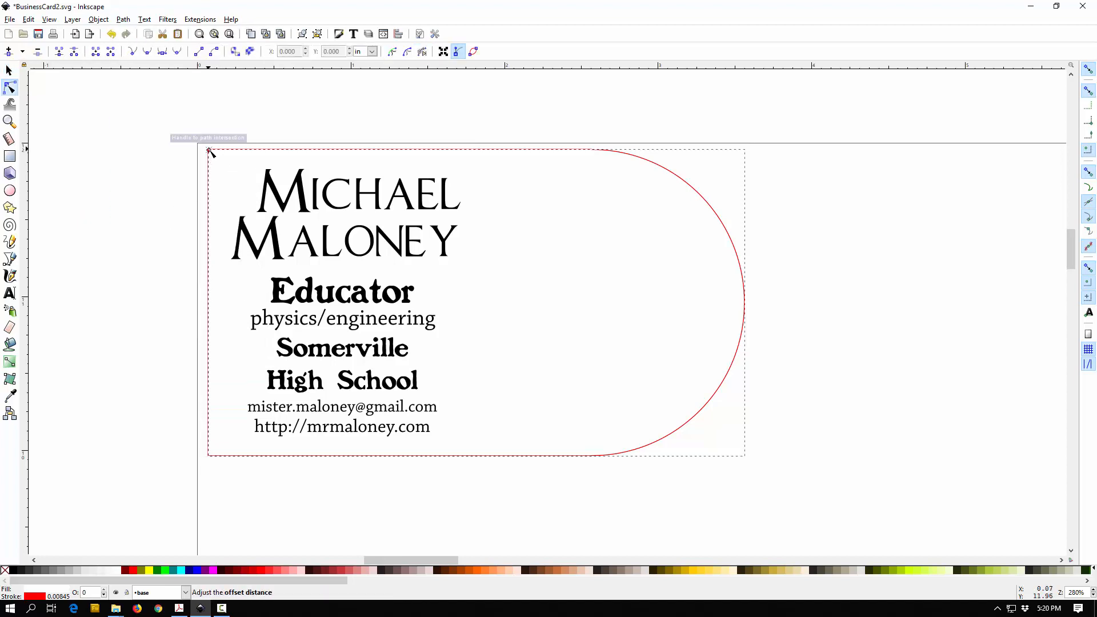
# Step: Turn off snapping and inset the offset copy about 4.3 pt inside the card outline
pyautogui.moveTo(209, 151)
pyautogui.mouseDown()
pyautogui.moveTo(216, 158)
pyautogui.moveTo(210, 151)
pyautogui.mouseUp()
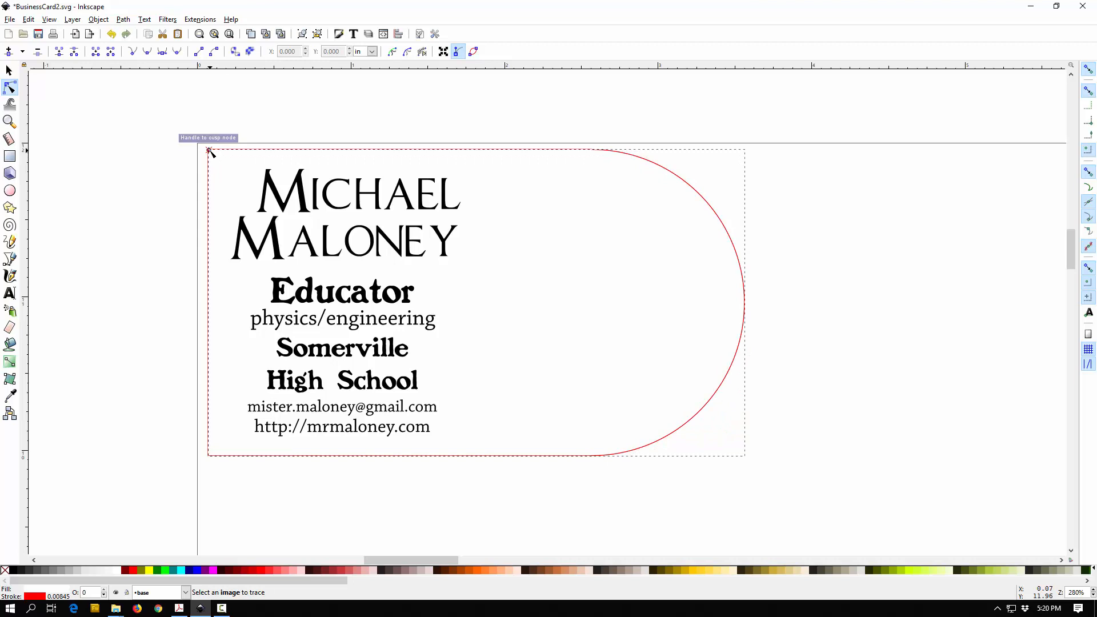
pyautogui.click(1089, 69)
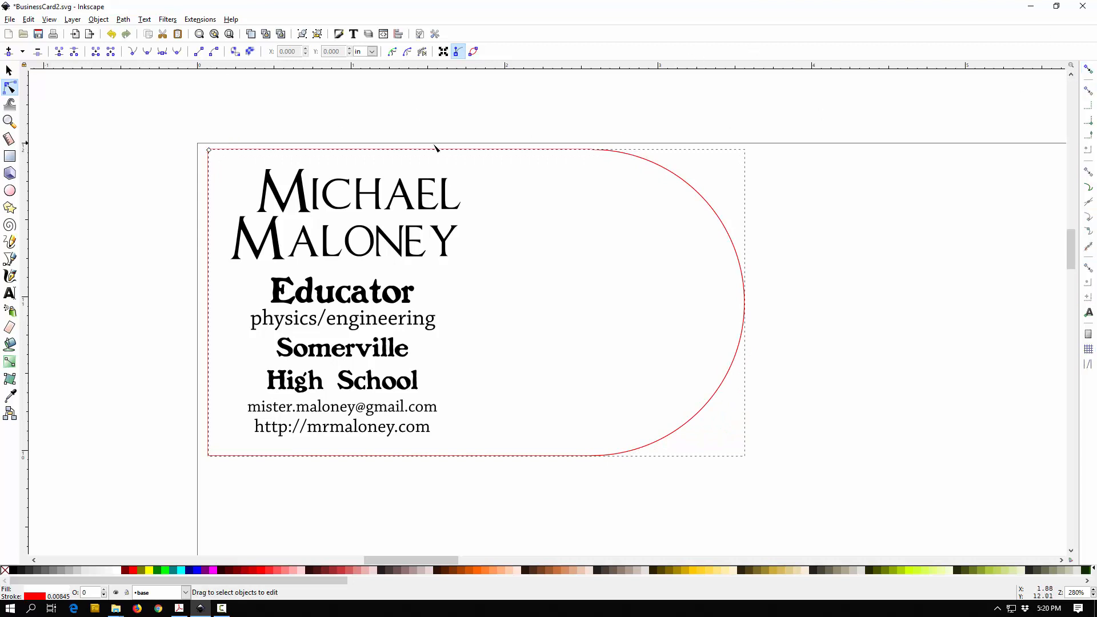
pyautogui.moveTo(210, 152); pyautogui.dragTo(218, 158)
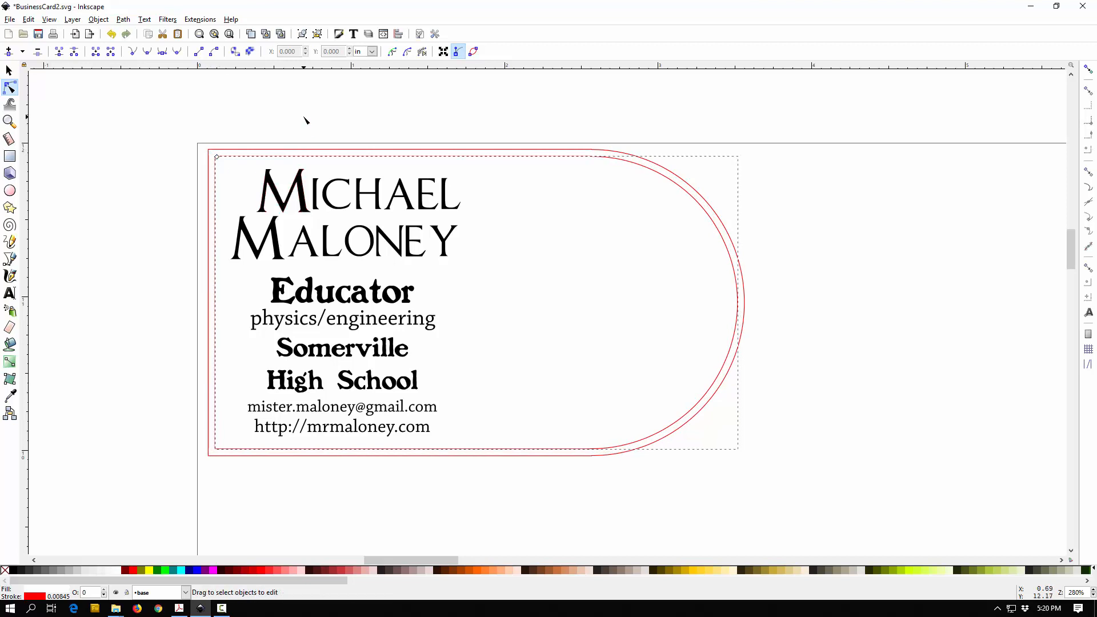
pyautogui.click(228, 142)
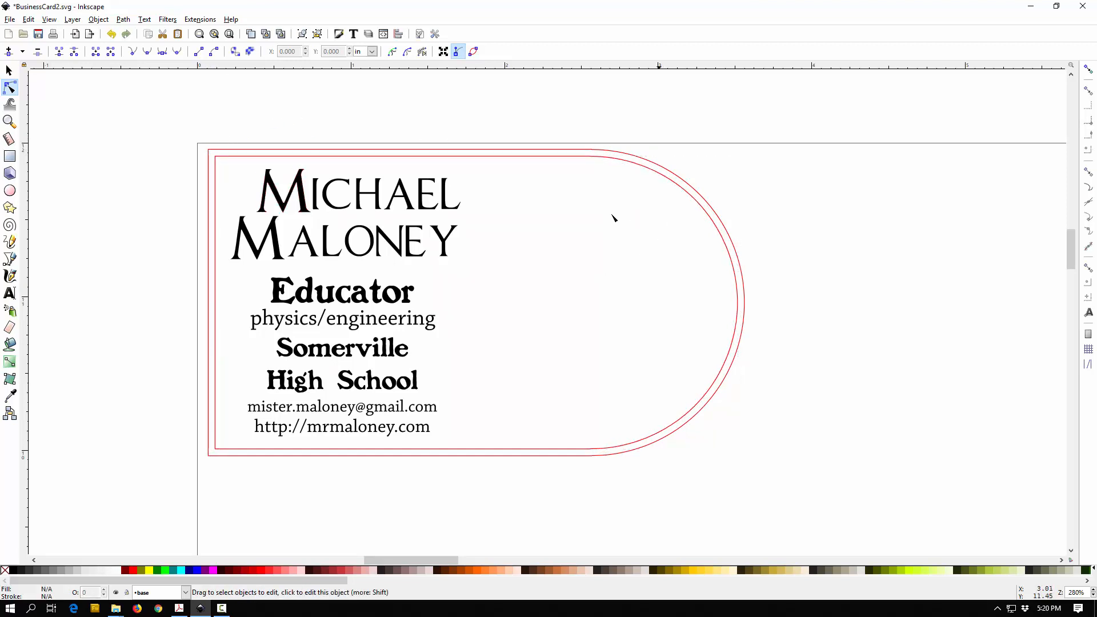
# Step: Try to lower the new inset outline in the stacking order so it sits beneath the logo
pyautogui.click(98, 18)
pyautogui.click(137, 214)
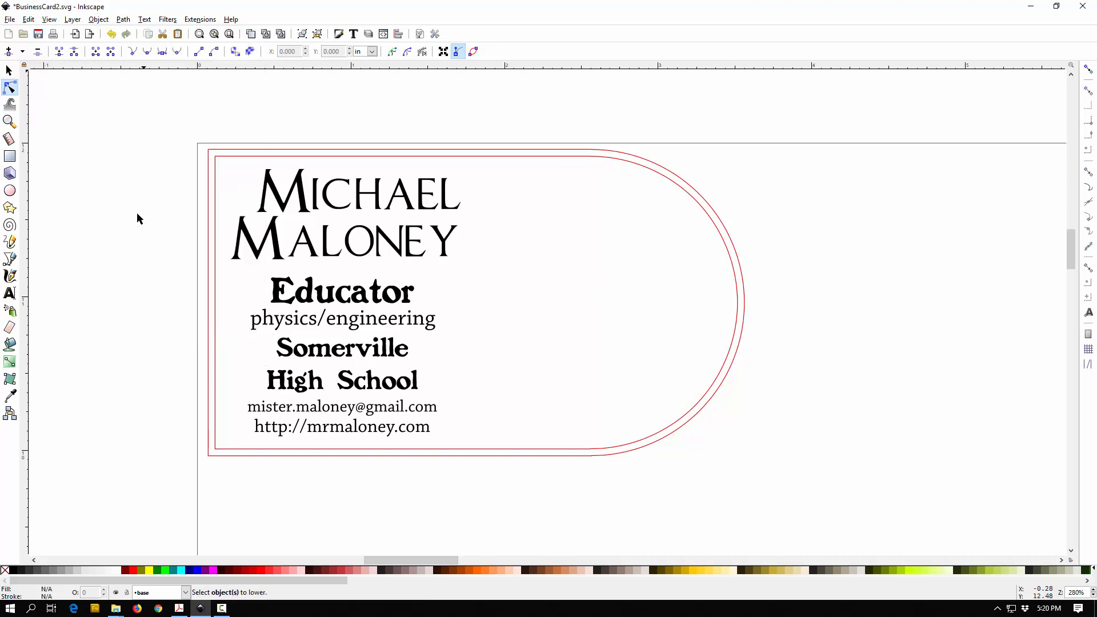
pyautogui.click(98, 20)
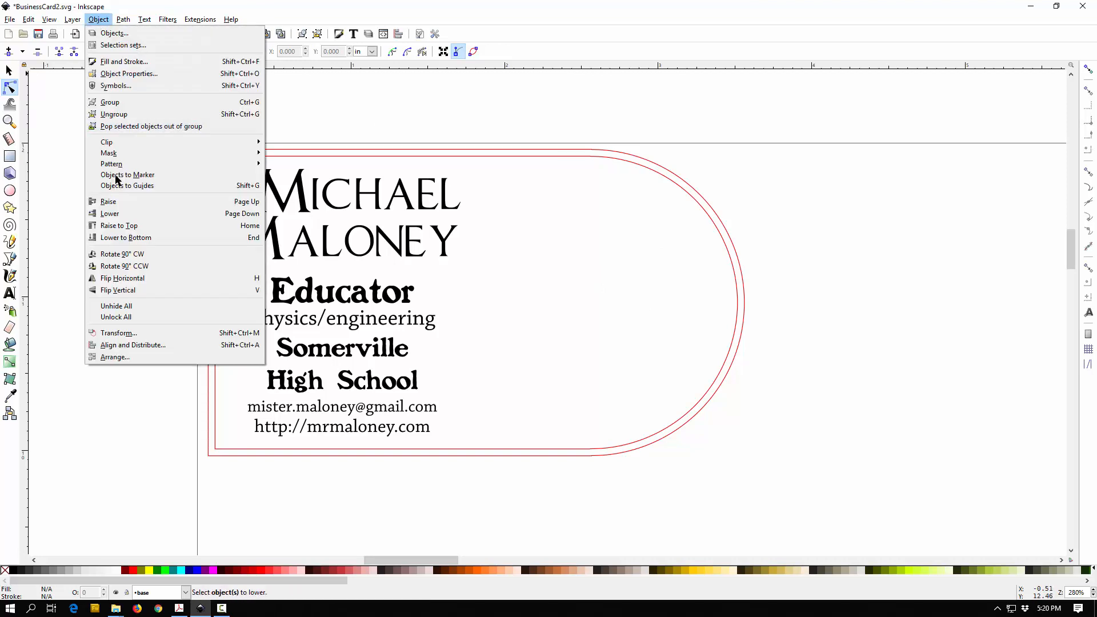
pyautogui.click(130, 221)
pyautogui.click(123, 19)
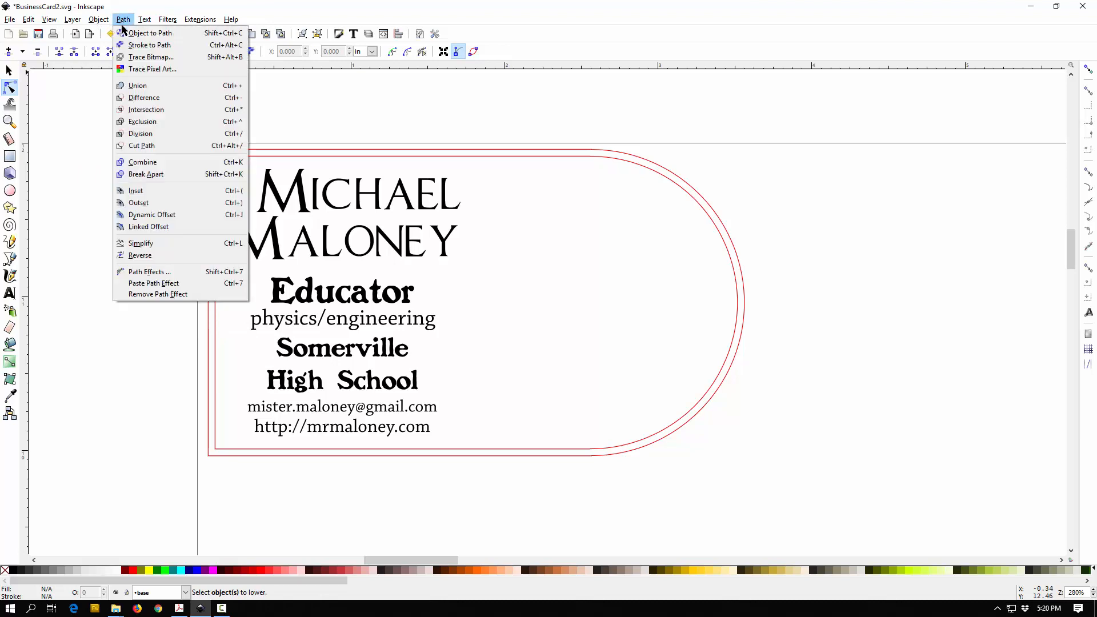
pyautogui.moveTo(98, 20)
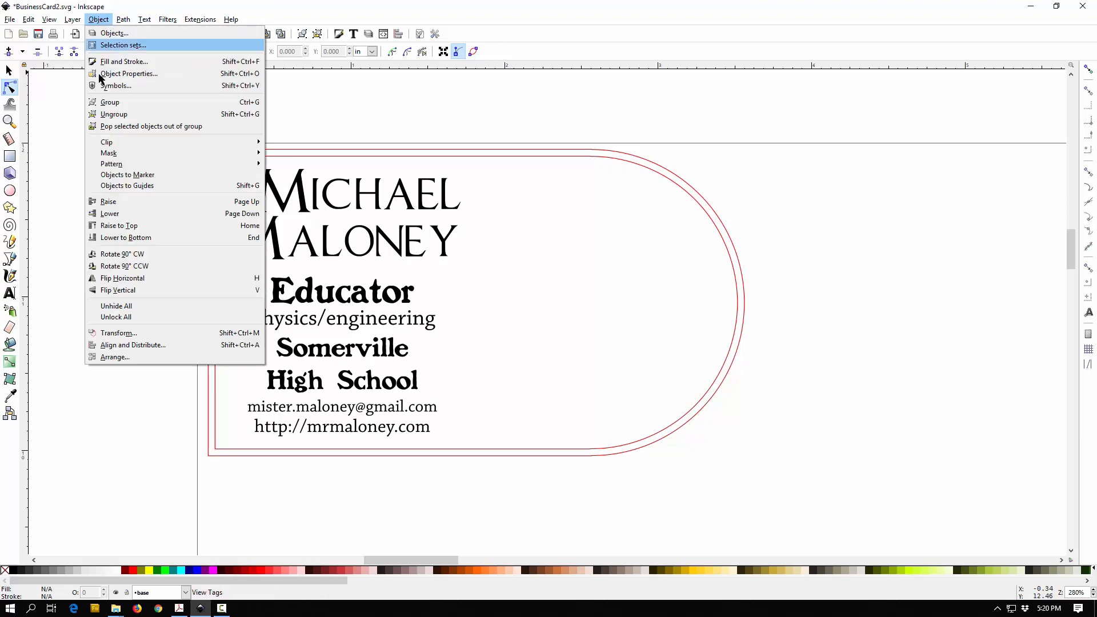
pyautogui.click(123, 214)
pyautogui.click(105, 20)
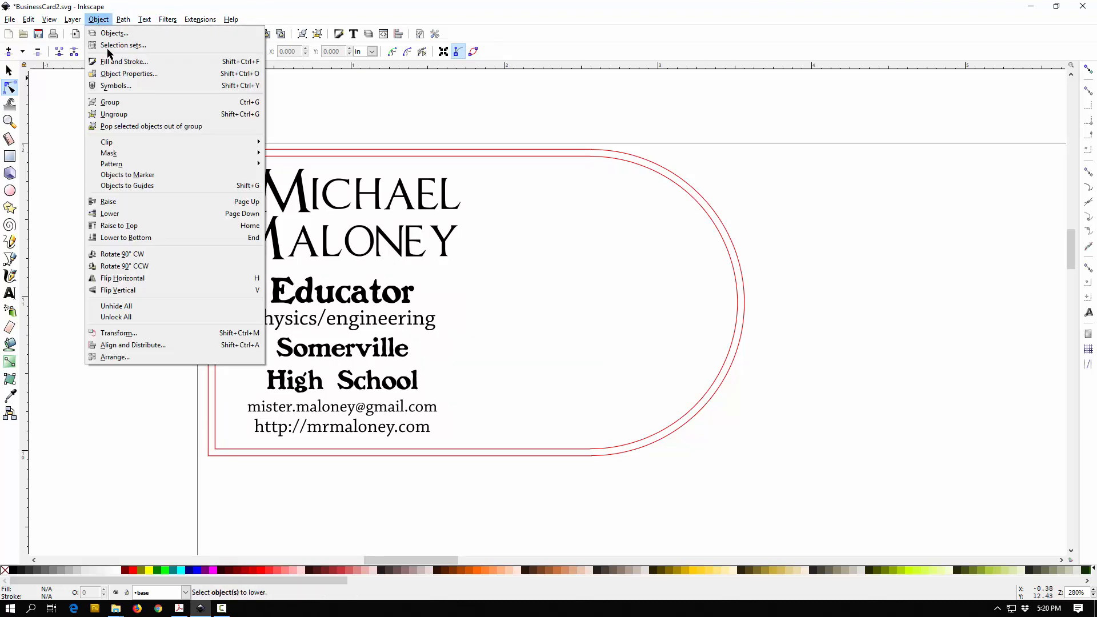
pyautogui.click(123, 240)
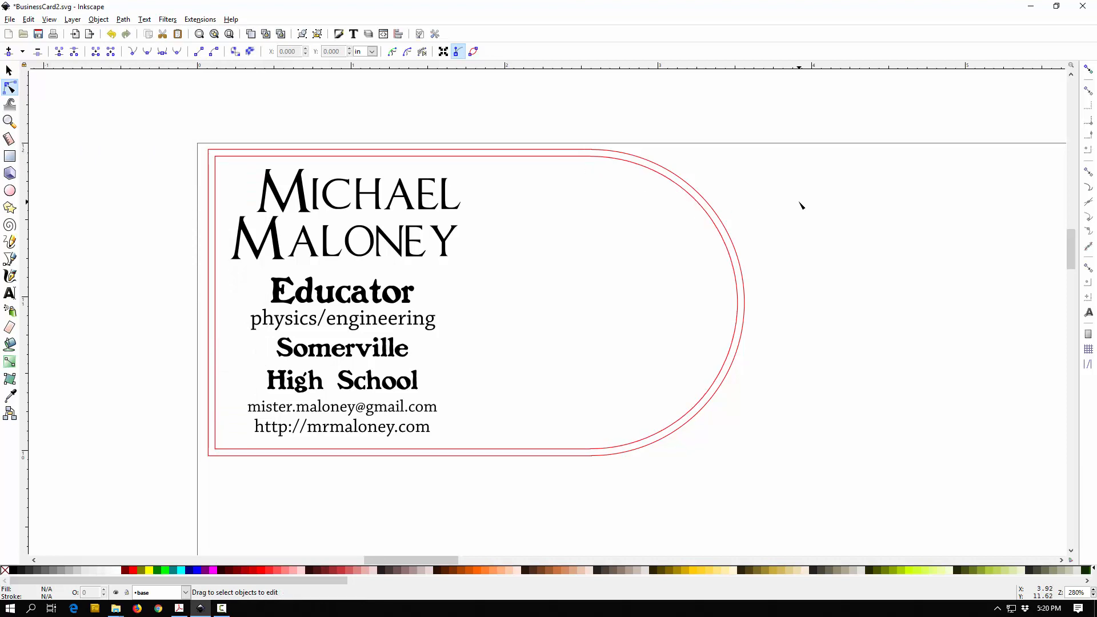
# Step: Display the full layer list and delete the red inset outline that covers the SHS Science logo
pyautogui.hotkey('shift', 'ctrl', 'l')
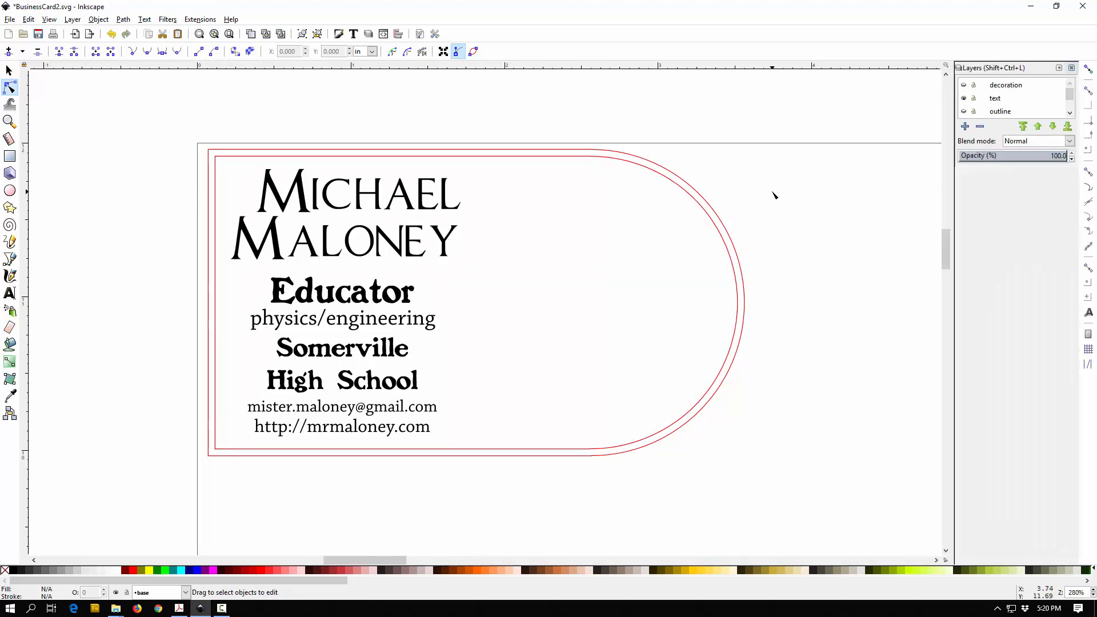
pyautogui.click(8, 70)
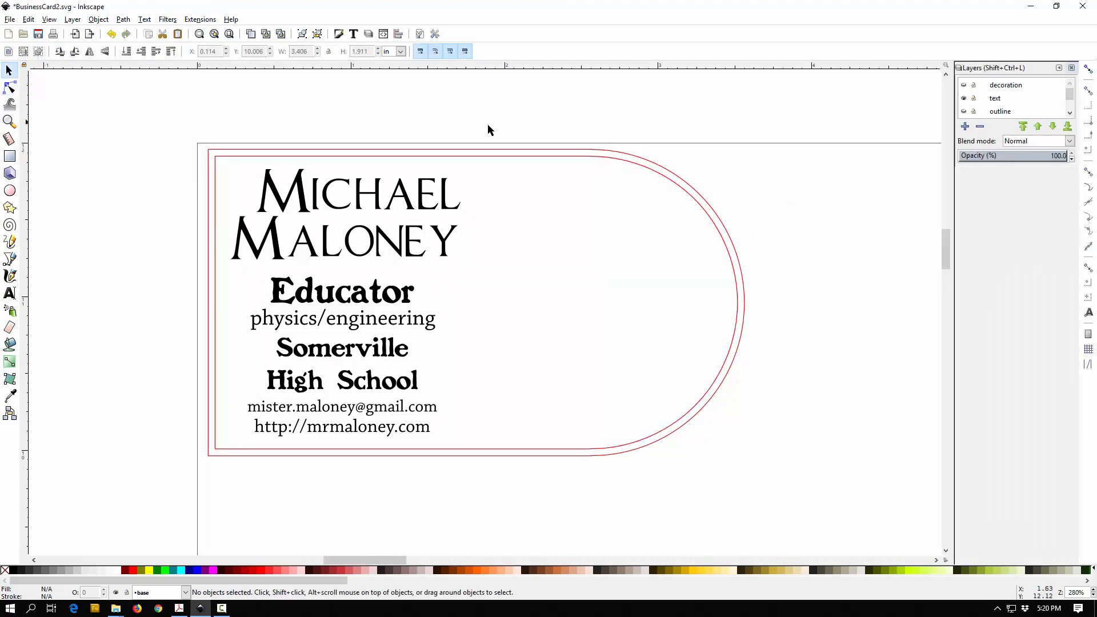
pyautogui.click(692, 197)
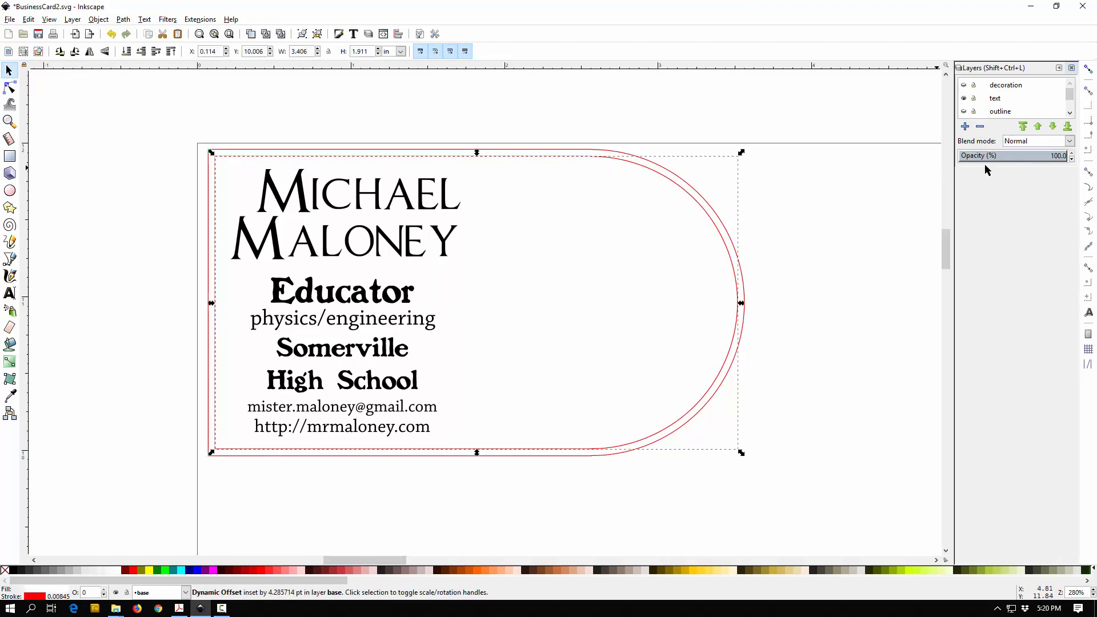
pyautogui.moveTo(1000, 167); pyautogui.dragTo(1040, 295)
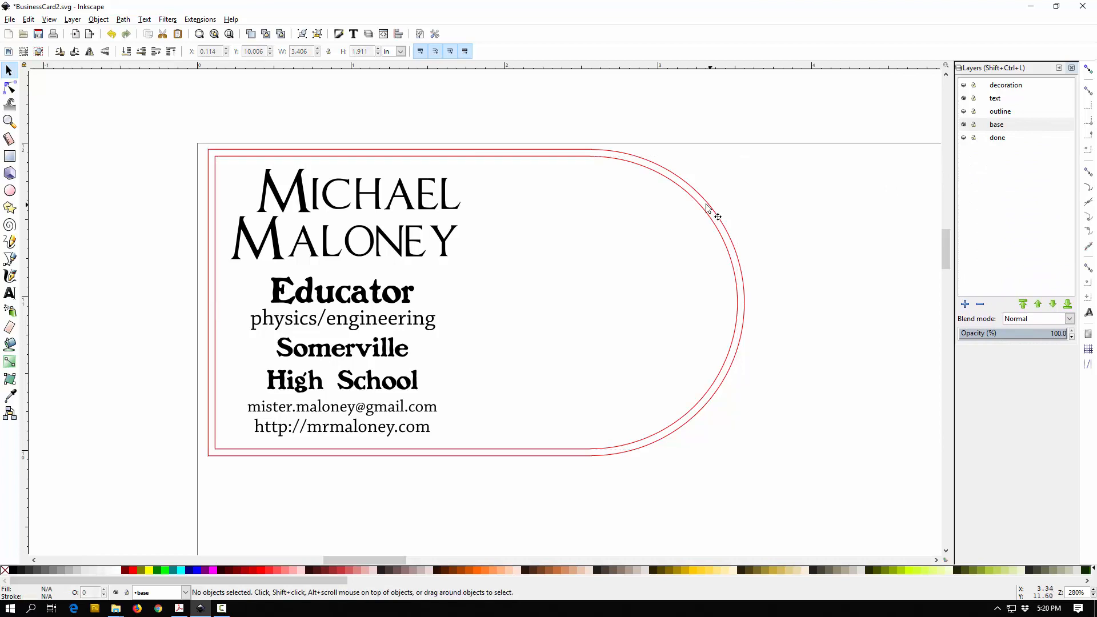
pyautogui.moveTo(698, 204); pyautogui.dragTo(736, 293)
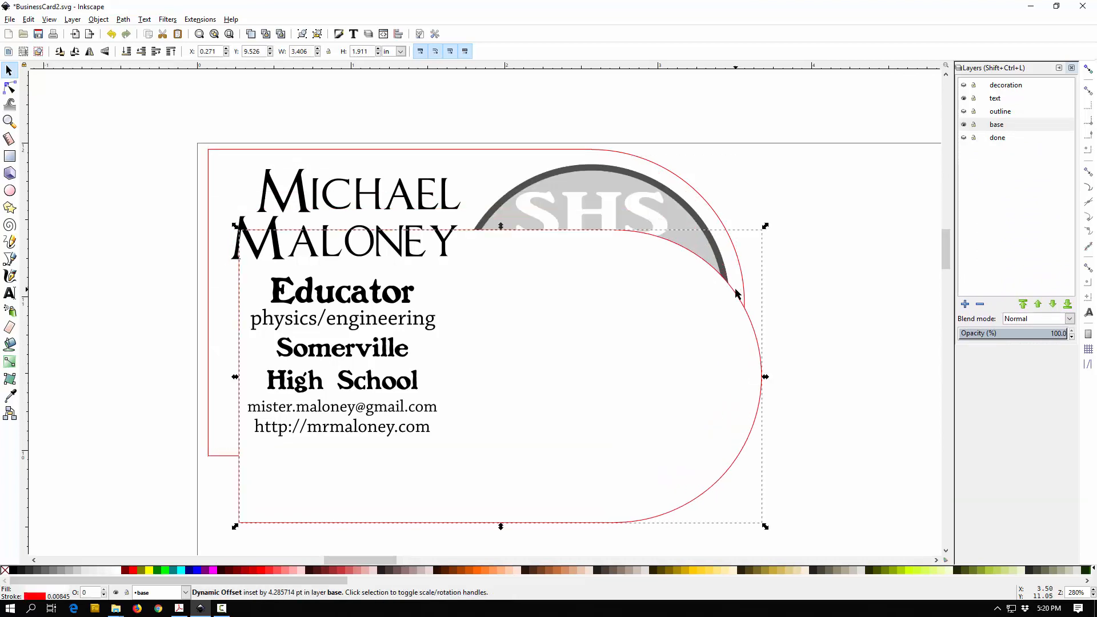
pyautogui.press('Delete')
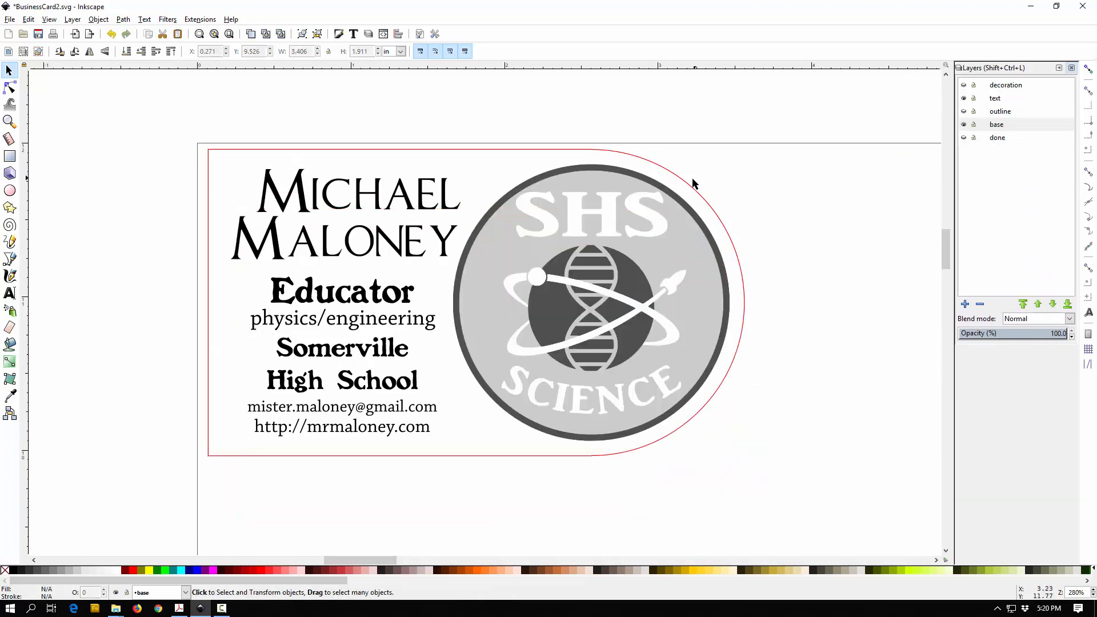
# Step: Move the SHS Science logo group to the decoration layer, make that layer visible and clear the selection
pyautogui.click(646, 222)
pyautogui.rightClick(646, 220)
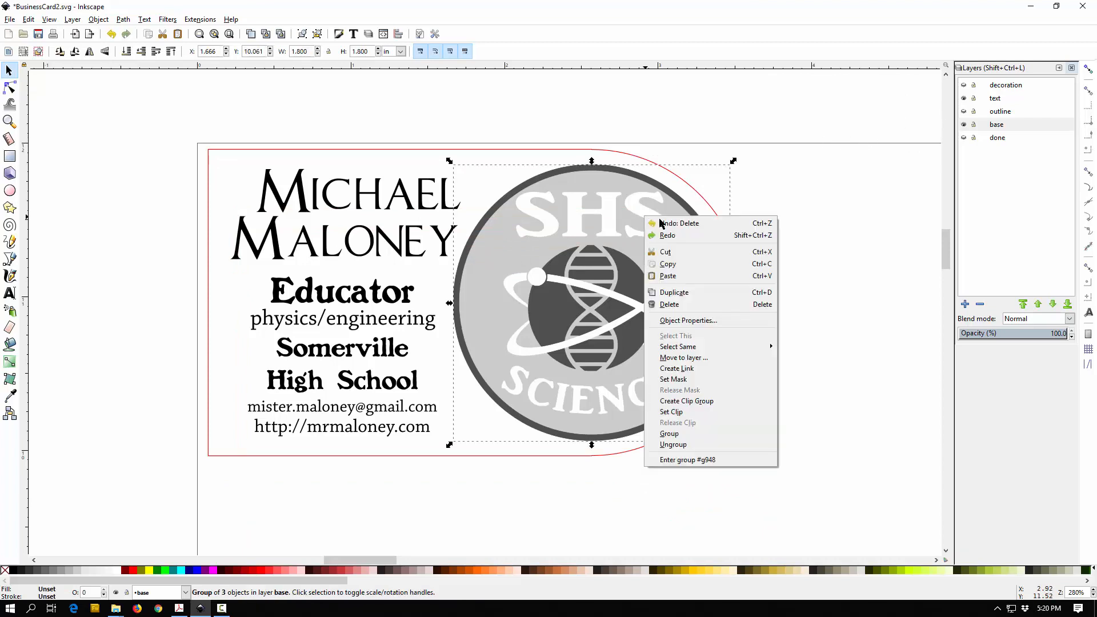
pyautogui.click(697, 358)
pyautogui.doubleClick(535, 275)
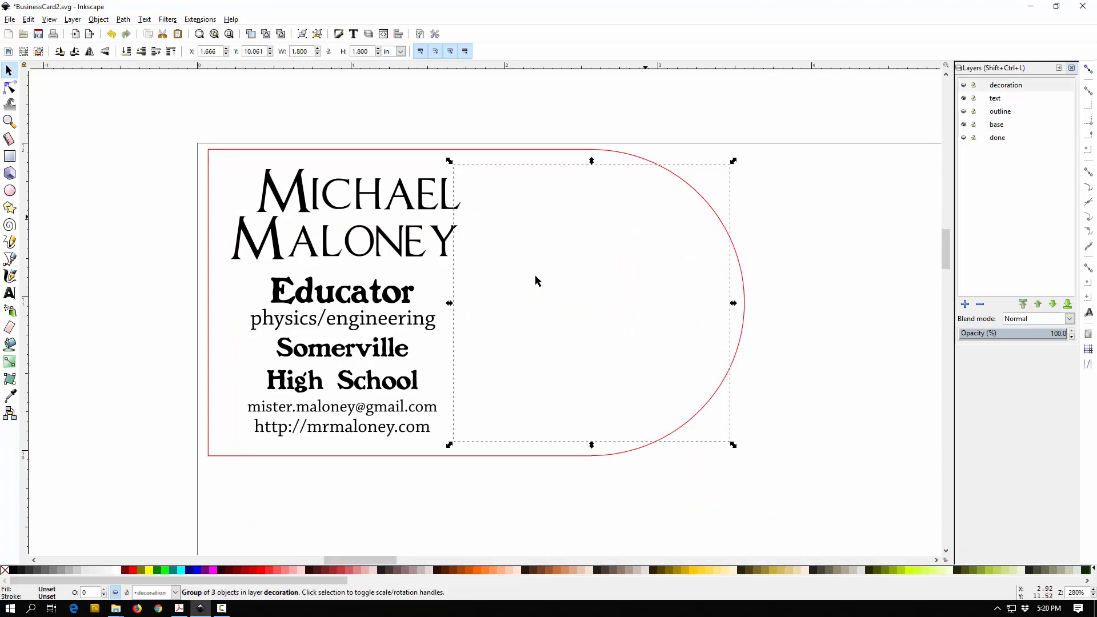
pyautogui.click(963, 85)
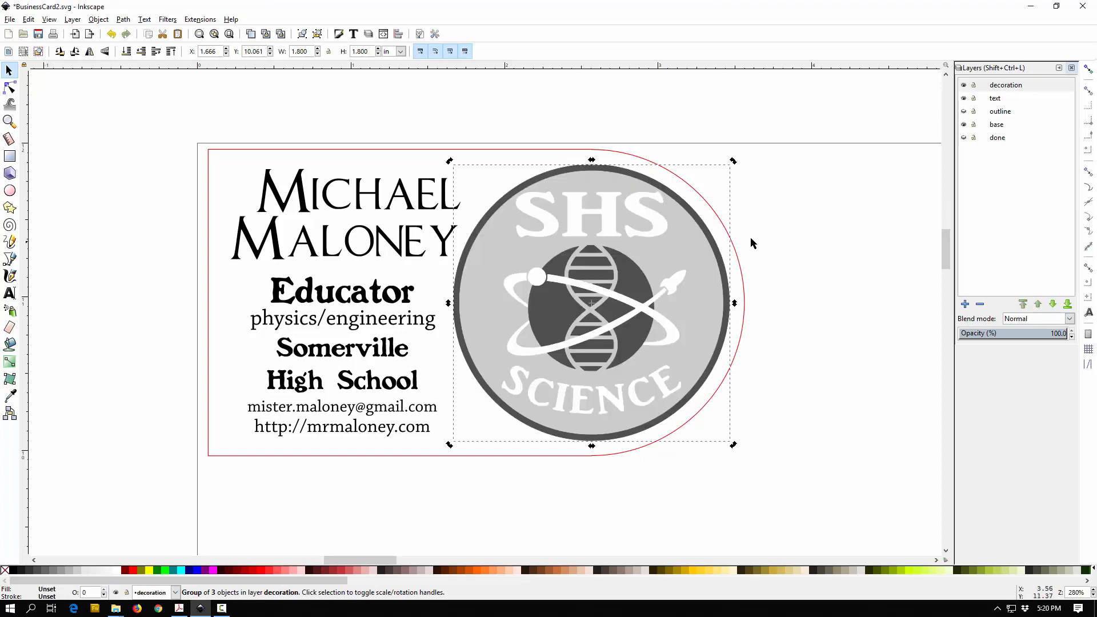
pyautogui.click(803, 211)
# Step: Duplicate the red card outline and inset the copy about 5.4 pt as a Dynamic Offset
pyautogui.rightClick(677, 174)
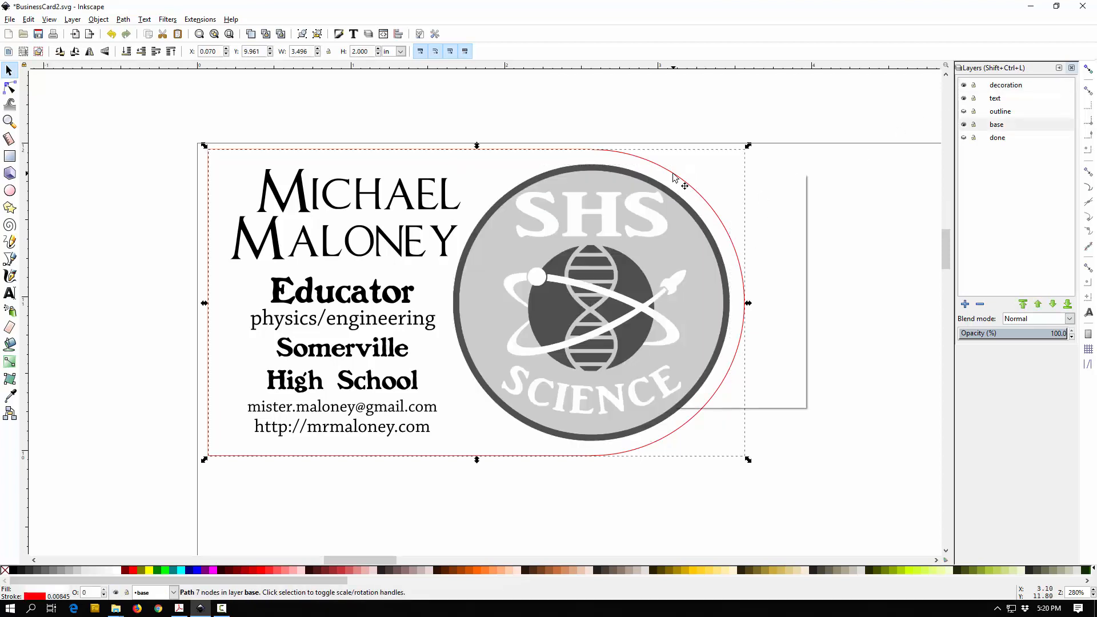
pyautogui.click(725, 249)
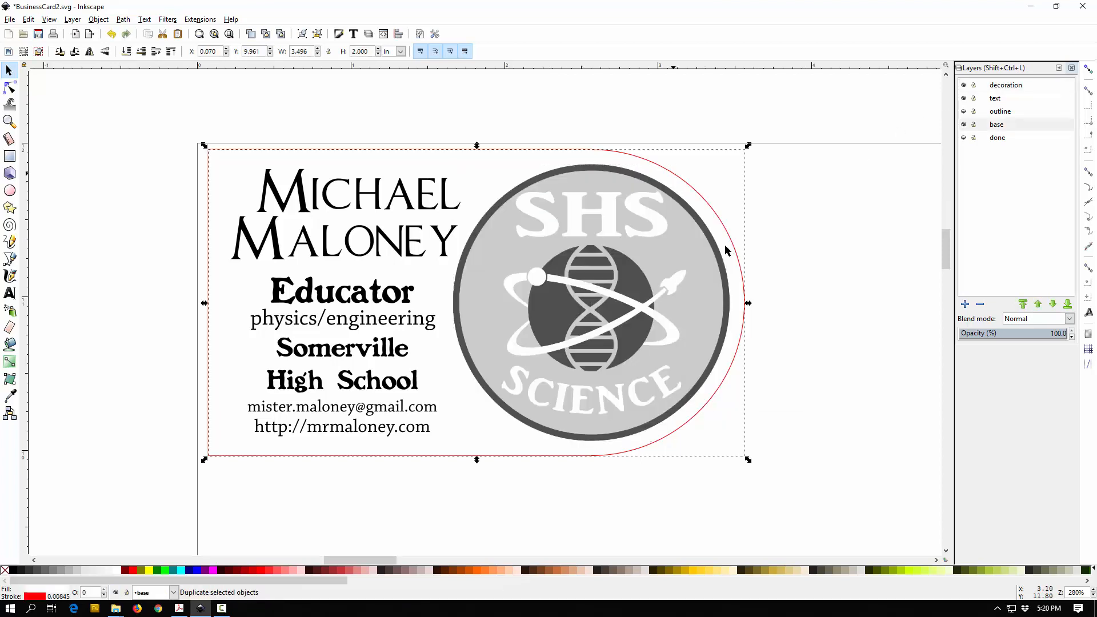
pyautogui.click(126, 22)
pyautogui.click(152, 211)
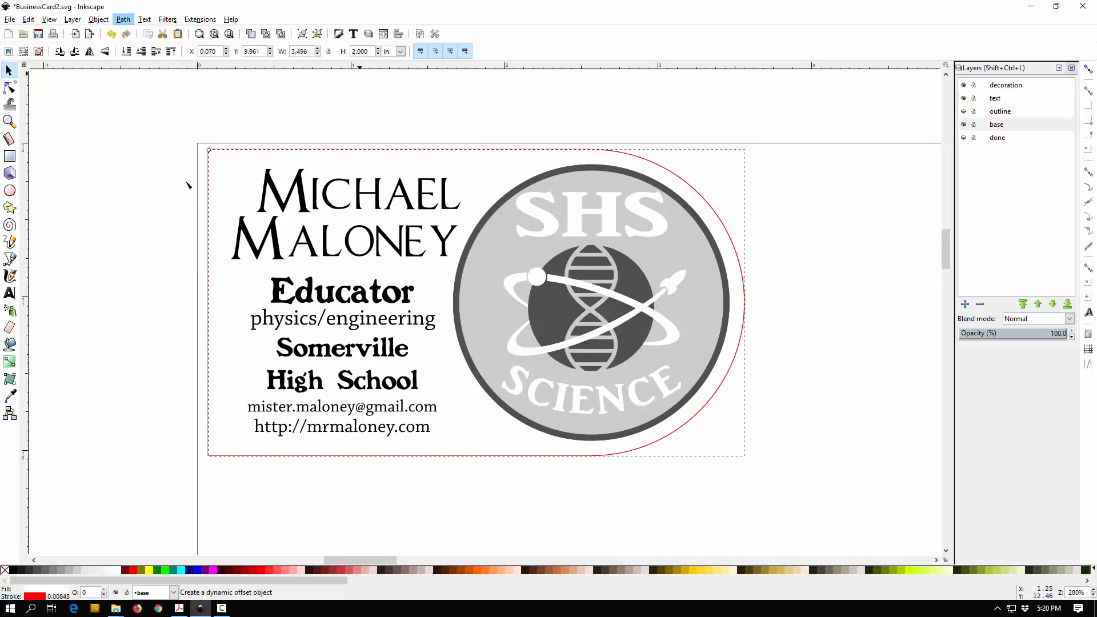
pyautogui.moveTo(210, 150); pyautogui.dragTo(219, 161)
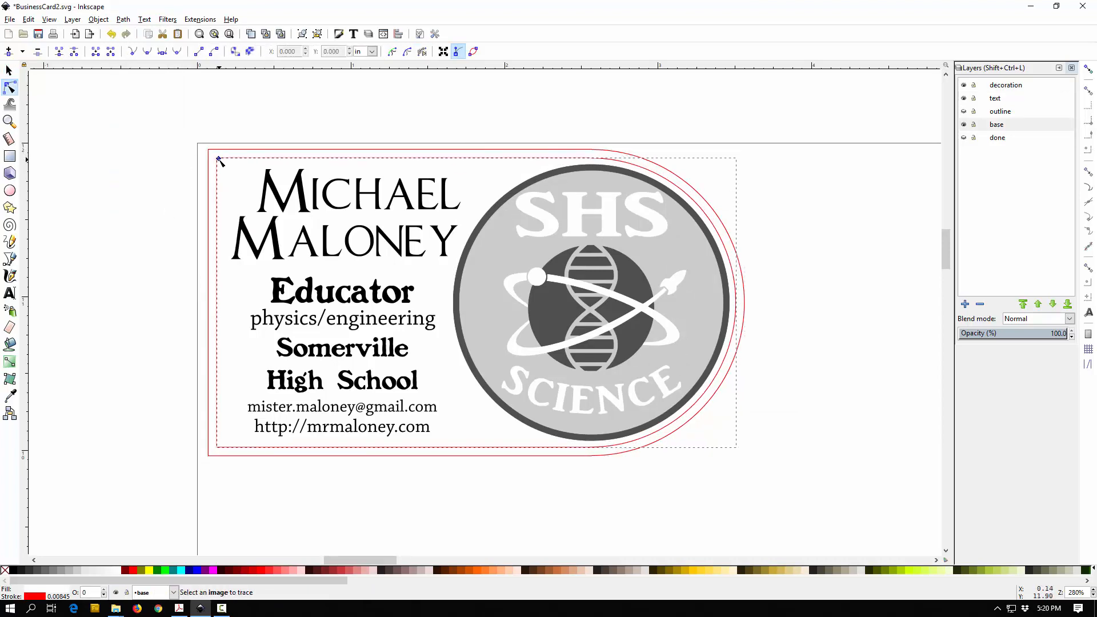
pyautogui.click(310, 120)
# Step: Move the new red inset outline to the outline layer and make that layer visible
pyautogui.click(8, 69)
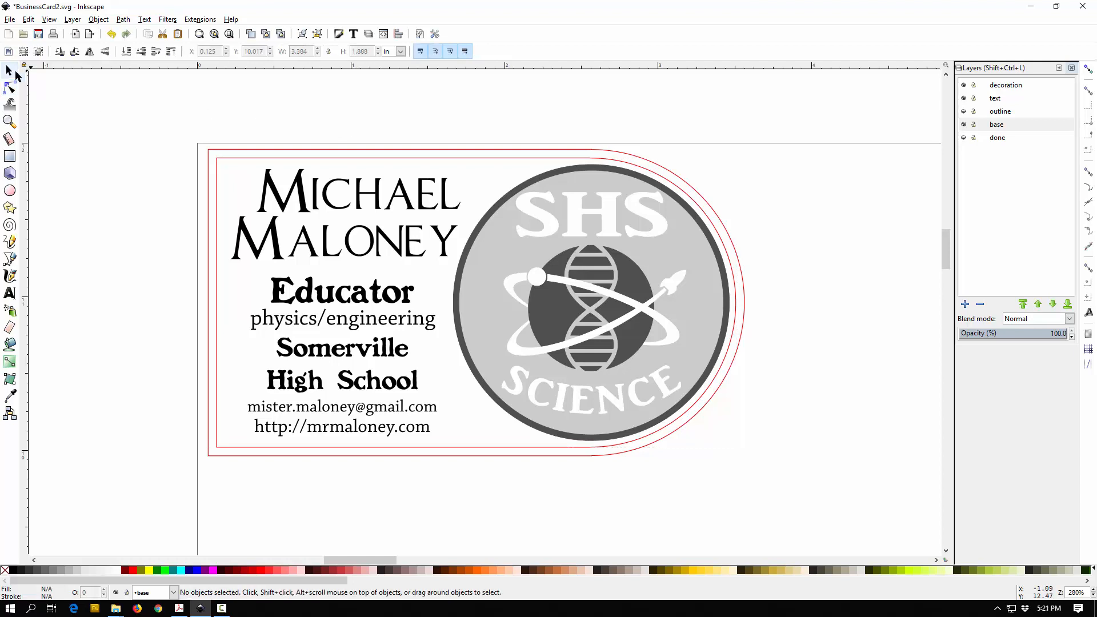
pyautogui.click(236, 158)
pyautogui.rightClick(235, 157)
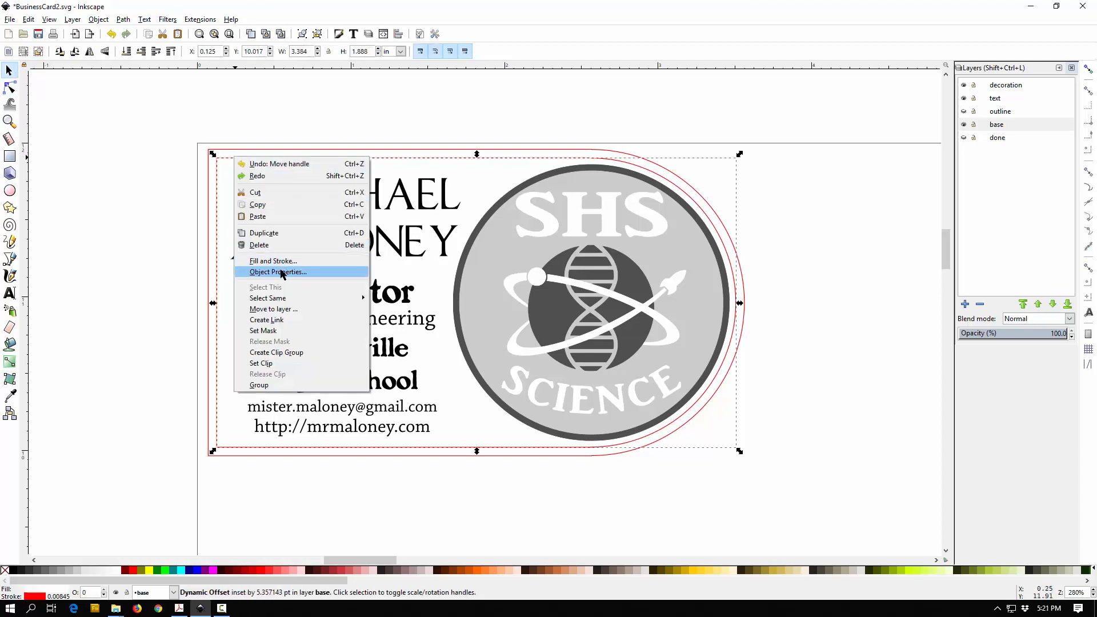
pyautogui.click(280, 309)
pyautogui.doubleClick(549, 299)
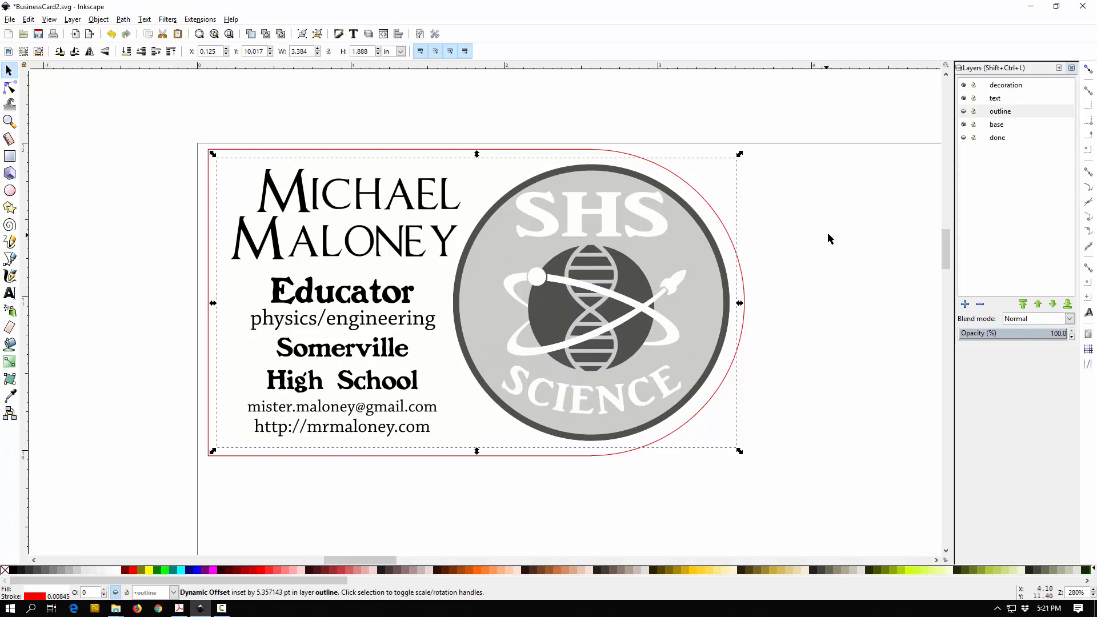
pyautogui.click(965, 112)
# Step: Delete the old black dashed offset outline from the outline layer
pyautogui.click(860, 196)
pyautogui.click(719, 189)
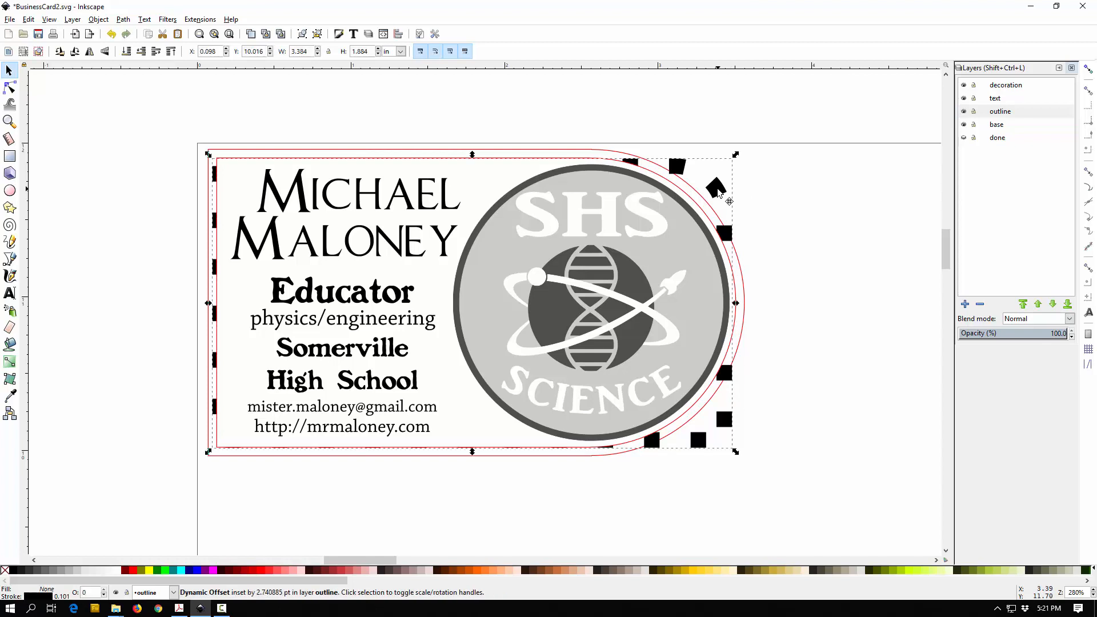
pyautogui.press('Escape')
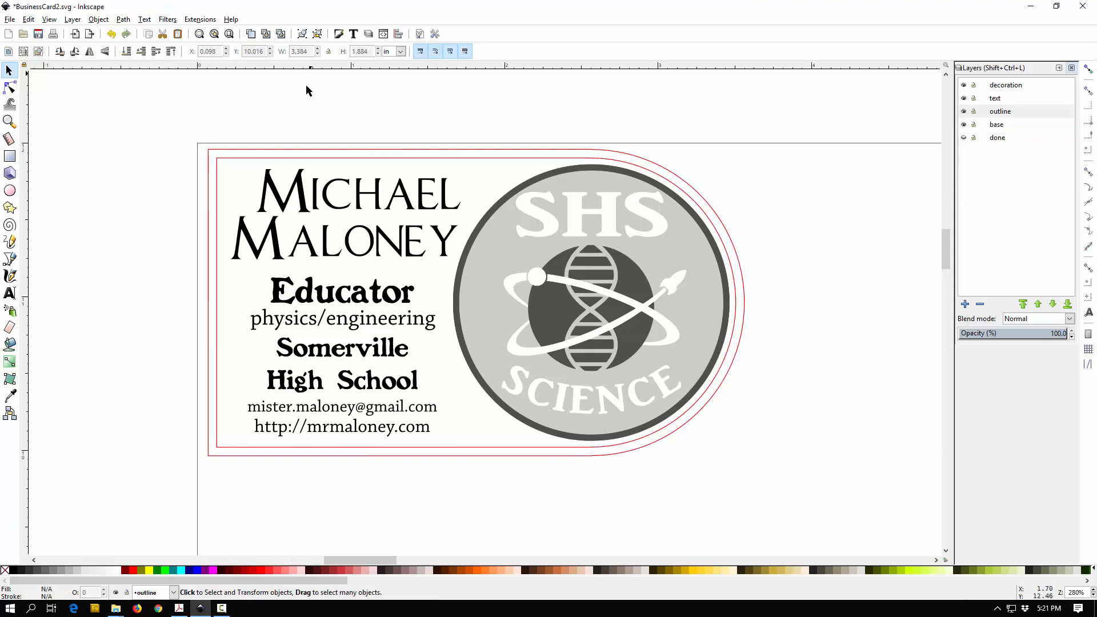
# Step: Open the stroke style settings for the red inset outline and set its stroke width to 0.01 in
pyautogui.click(277, 159)
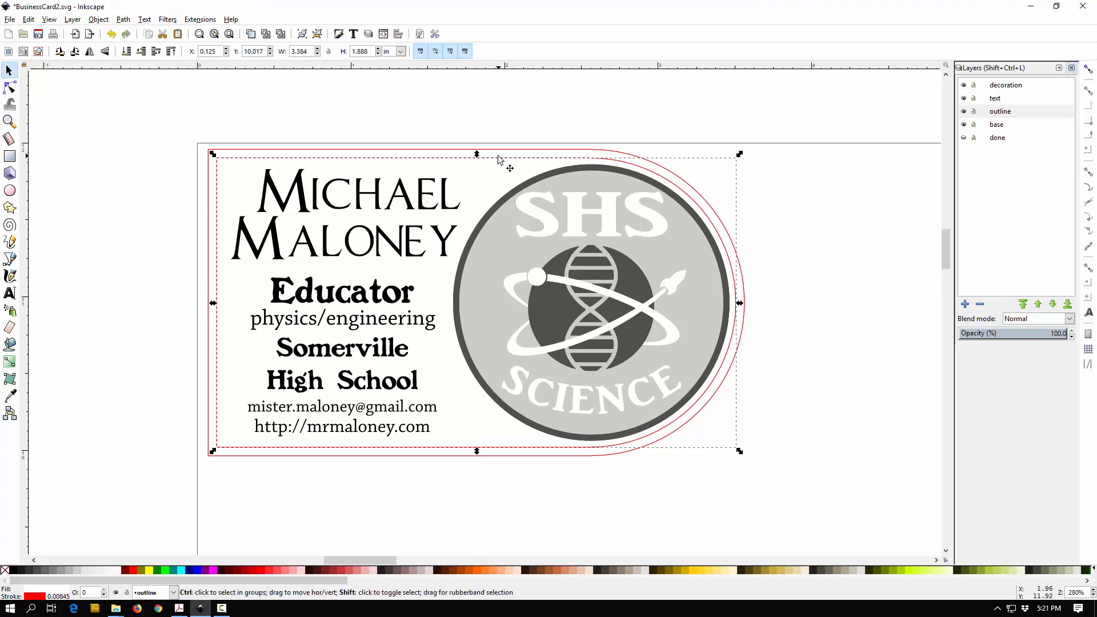
pyautogui.hotkey('ctrl', 'shift', 'f')
pyautogui.click(994, 85)
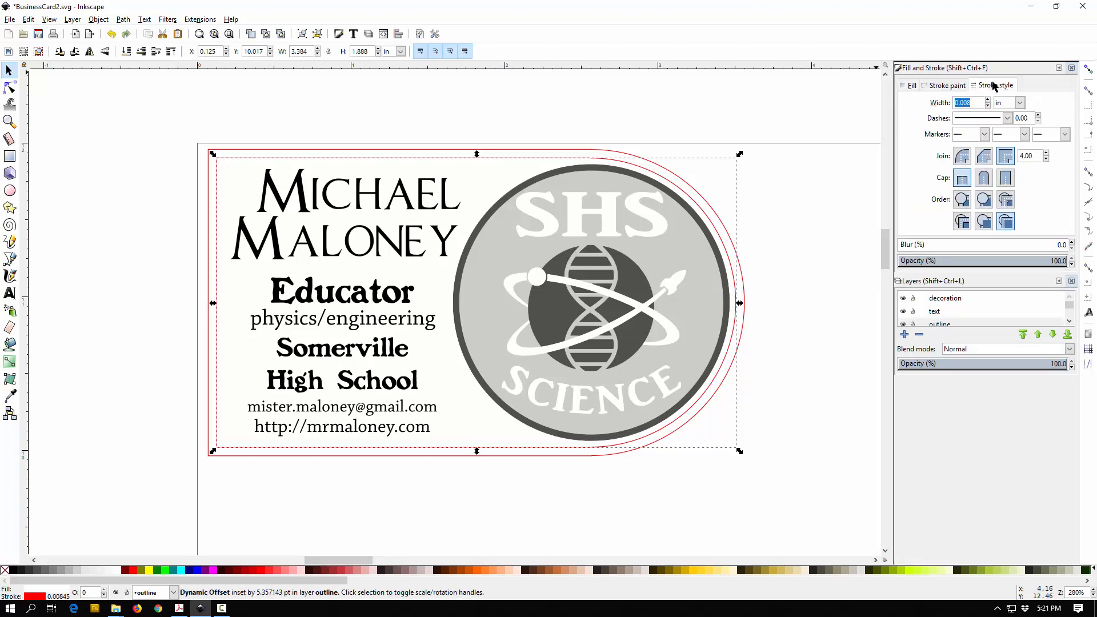
pyautogui.write('.01')
pyautogui.press('Return')
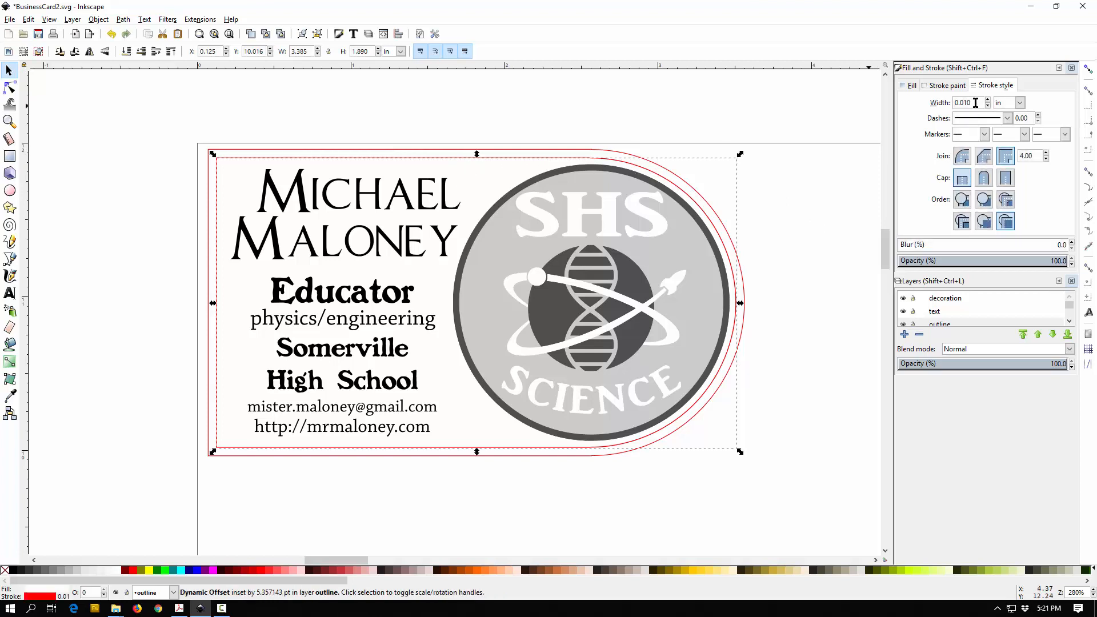
# Step: Try a stroke width of 0.1 in on the red inset outline
pyautogui.moveTo(976, 103); pyautogui.dragTo(957, 104)
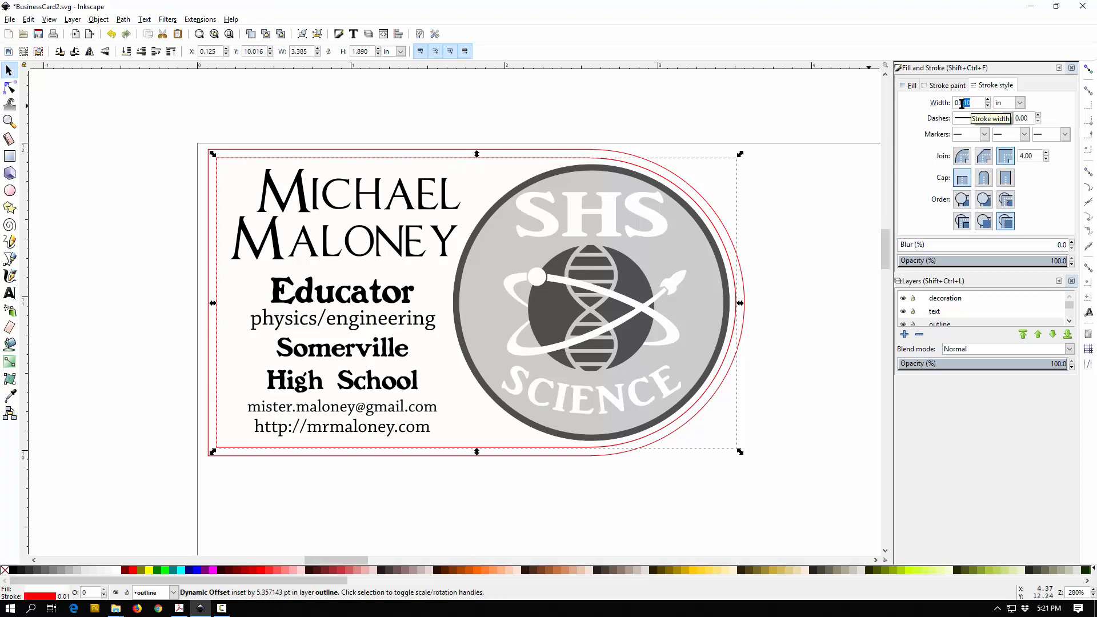
pyautogui.press('BackSpace')
pyautogui.write('1')
pyautogui.press('Return')
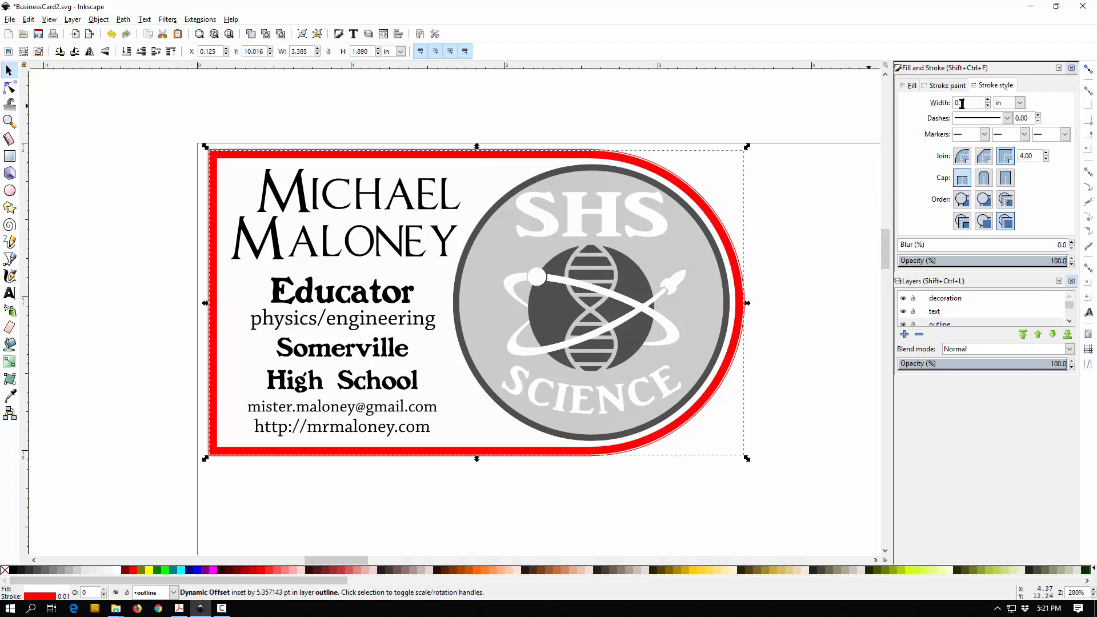
# Step: Set the inset outline's stroke width to 0.05 in and clear the selection
pyautogui.moveTo(974, 103); pyautogui.dragTo(959, 102)
pyautogui.write('05')
pyautogui.press('Return')
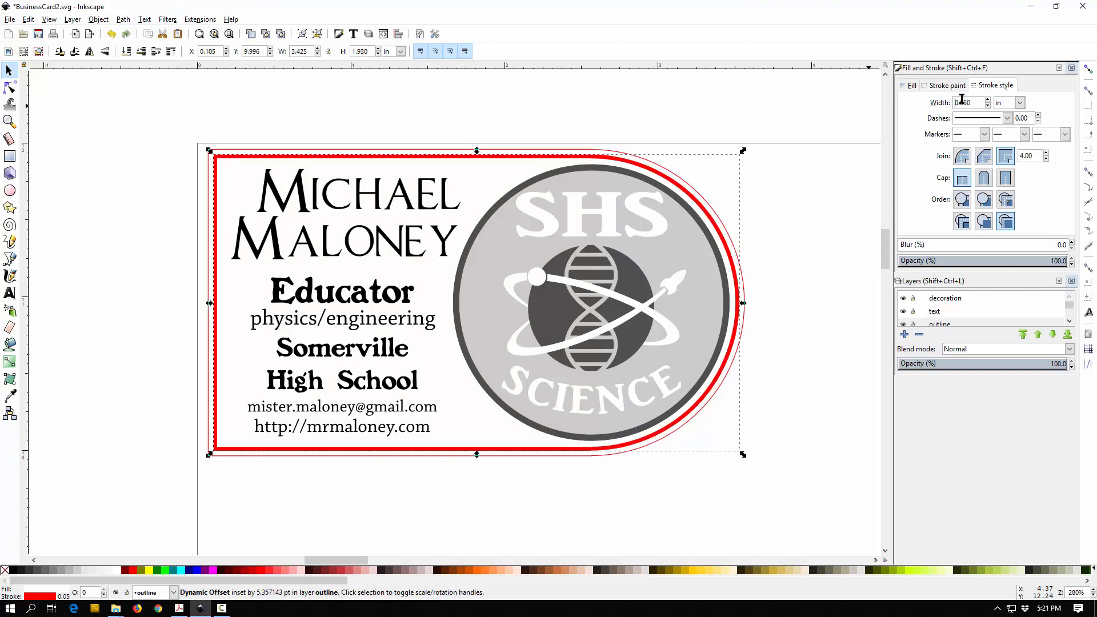
pyautogui.click(795, 282)
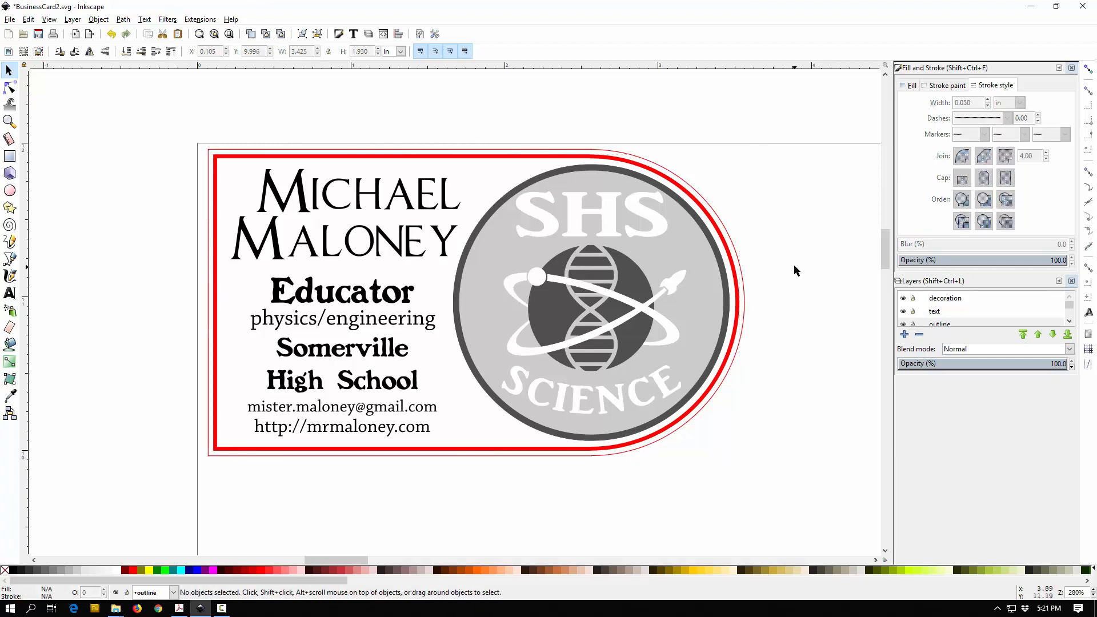
# Step: Color the inset border's stroke 60% Gray, leaving its interior unfilled, and clear the selection
pyautogui.click(507, 160)
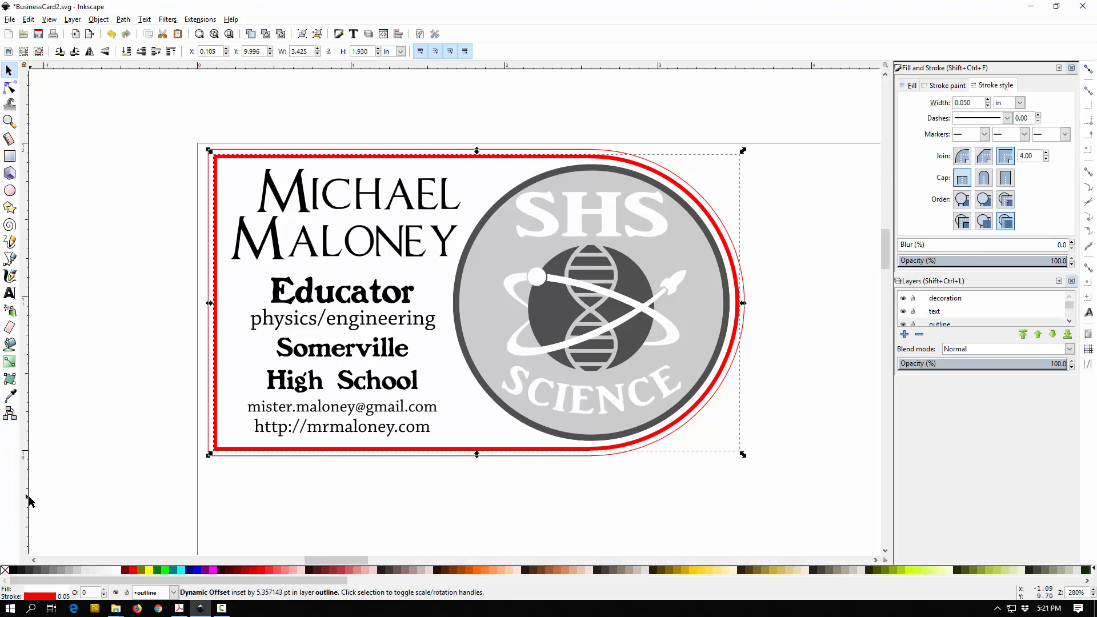
pyautogui.click(45, 571)
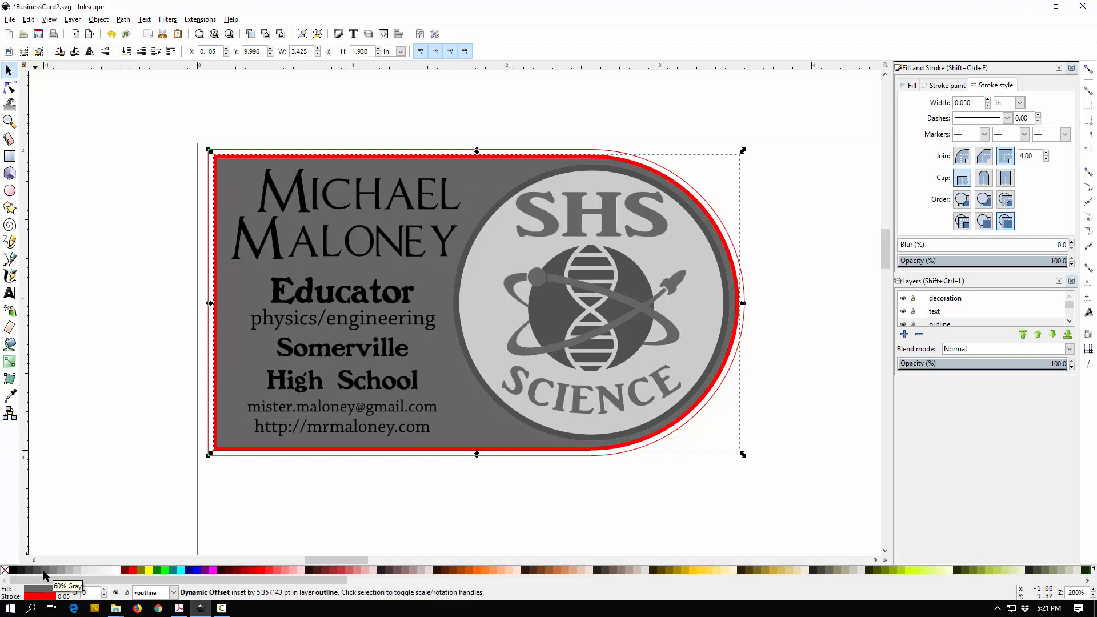
pyautogui.hotkey('ctrl', 'z')
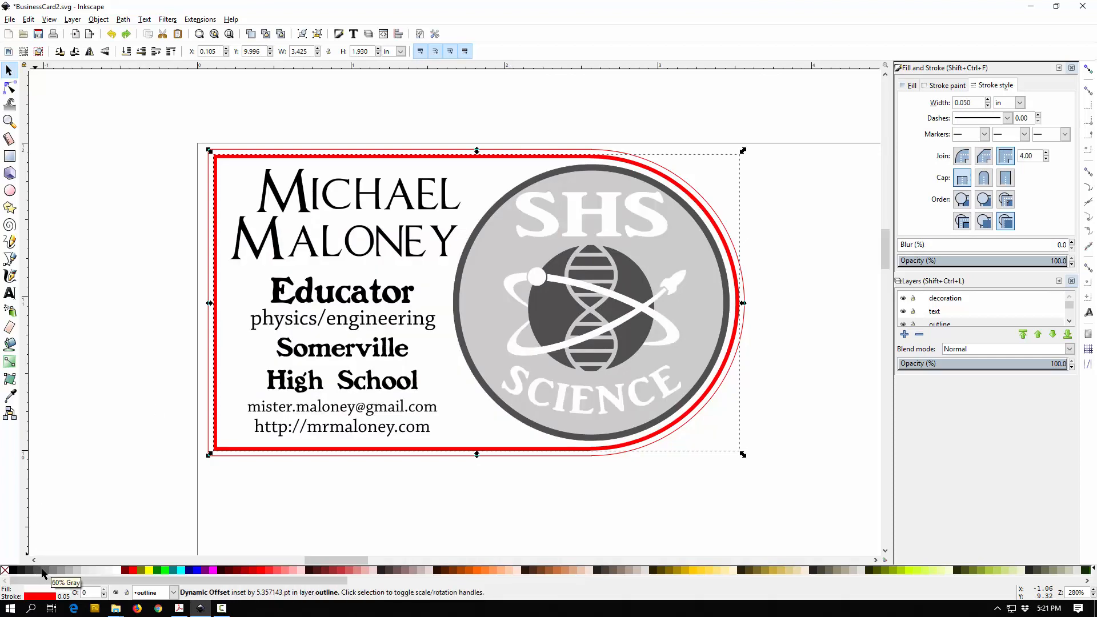
pyautogui.keyDown('shift'); pyautogui.click(44, 571); pyautogui.keyUp('shift')
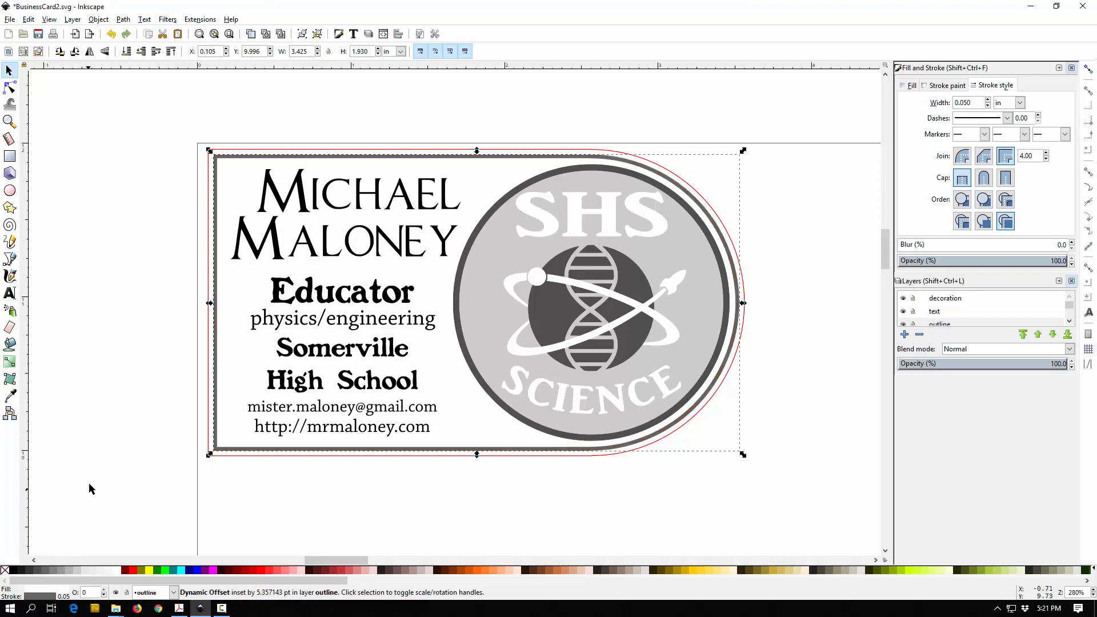
pyautogui.click(110, 423)
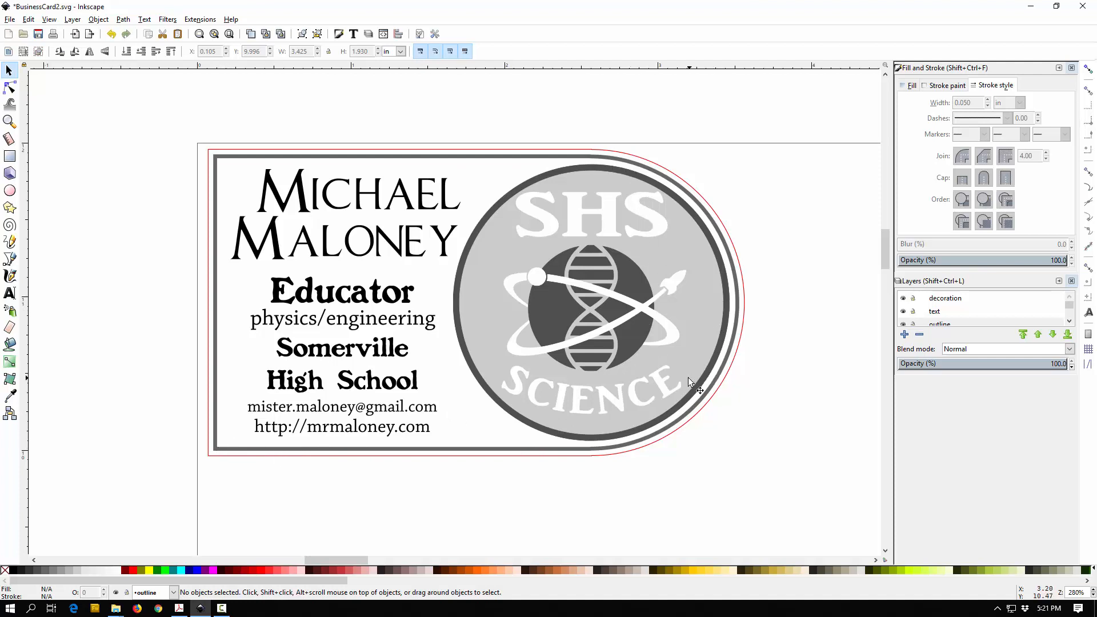
# Step: Set the stroke width of the outer red card outline to 0.001 in for cutting
pyautogui.click(654, 164)
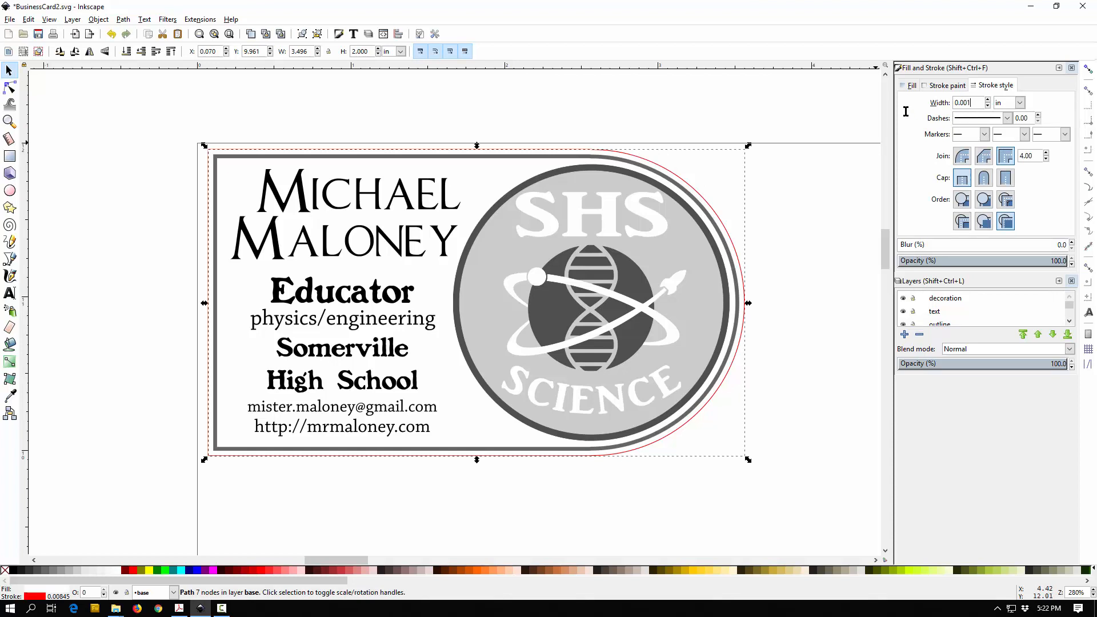
pyautogui.press('Return')
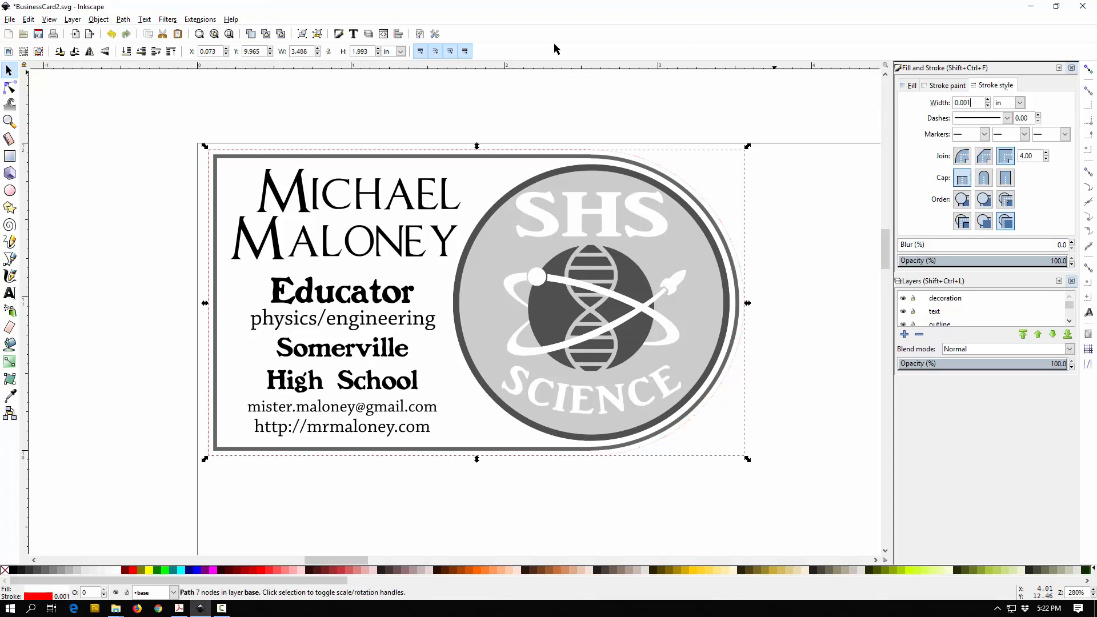
# Step: Move the whole card design into the page's upper-left corner, at about X 0.021 in and Y 9.987 in, and clear the selection
pyautogui.moveTo(160, 127); pyautogui.dragTo(814, 529)
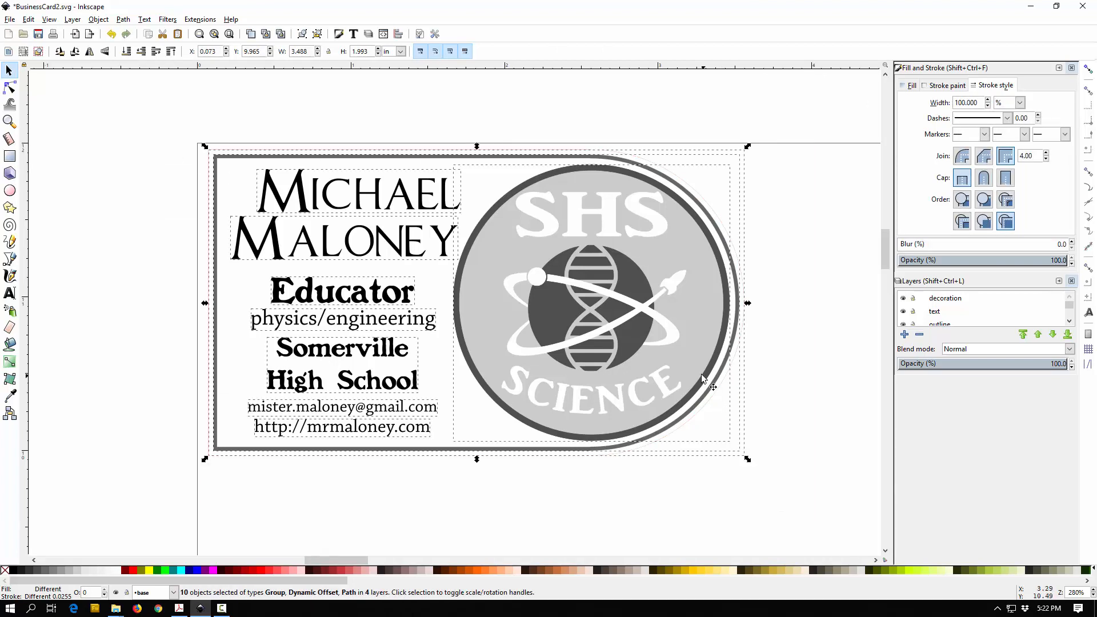
pyautogui.moveTo(703, 376); pyautogui.dragTo(685, 364)
pyautogui.press('Escape')
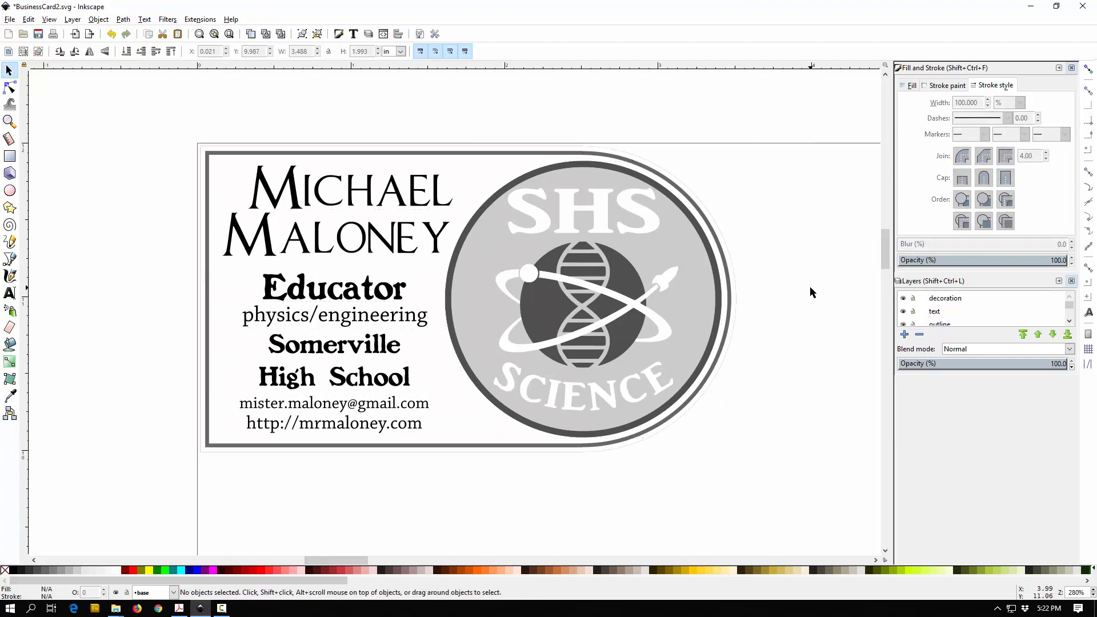